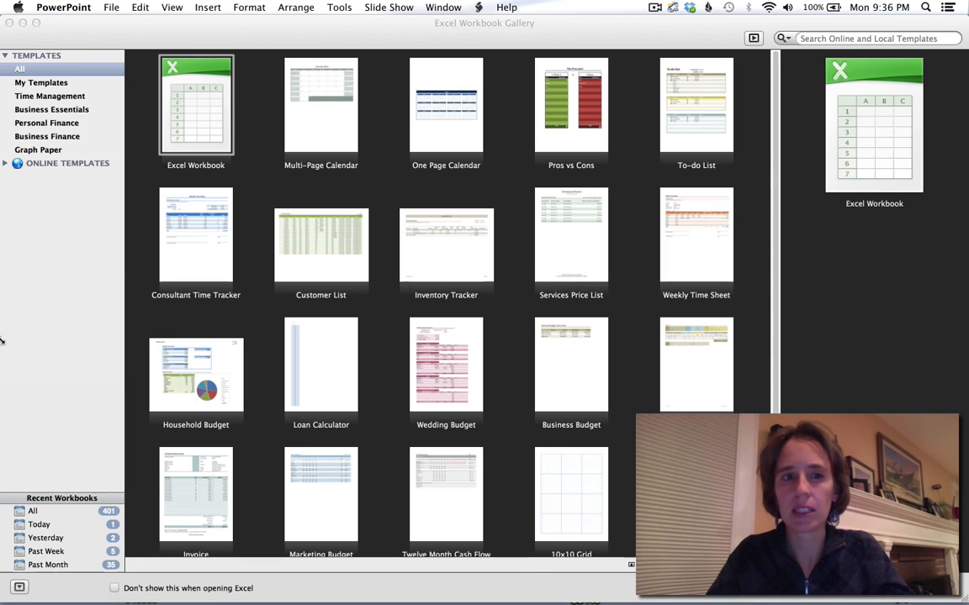
- Switch to Excel, create a new blank workbook and enlarge its window to fill the screen width
{"action": "left_click", "coordinate": [29, 288]}
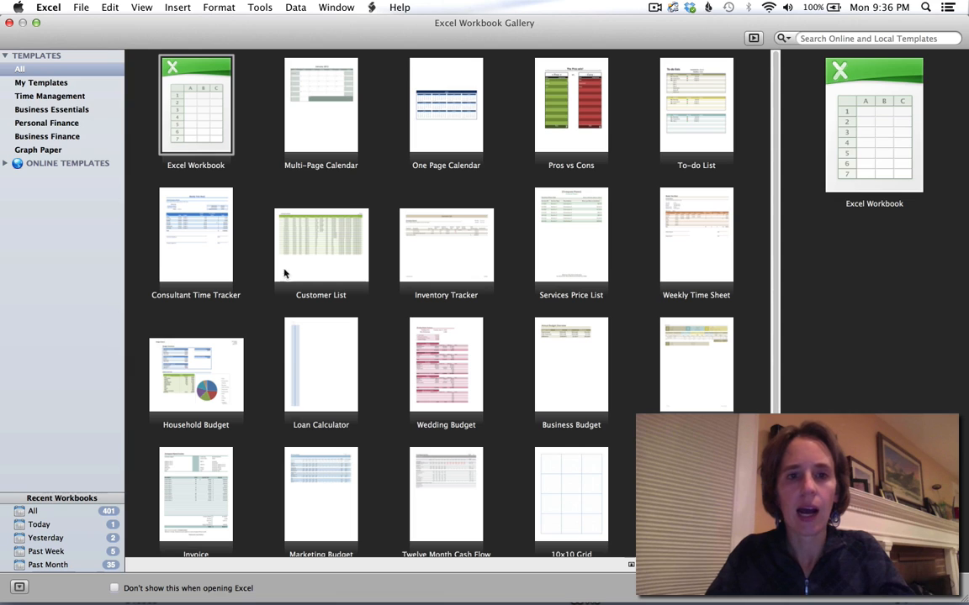
{"action": "left_click", "coordinate": [199, 119]}
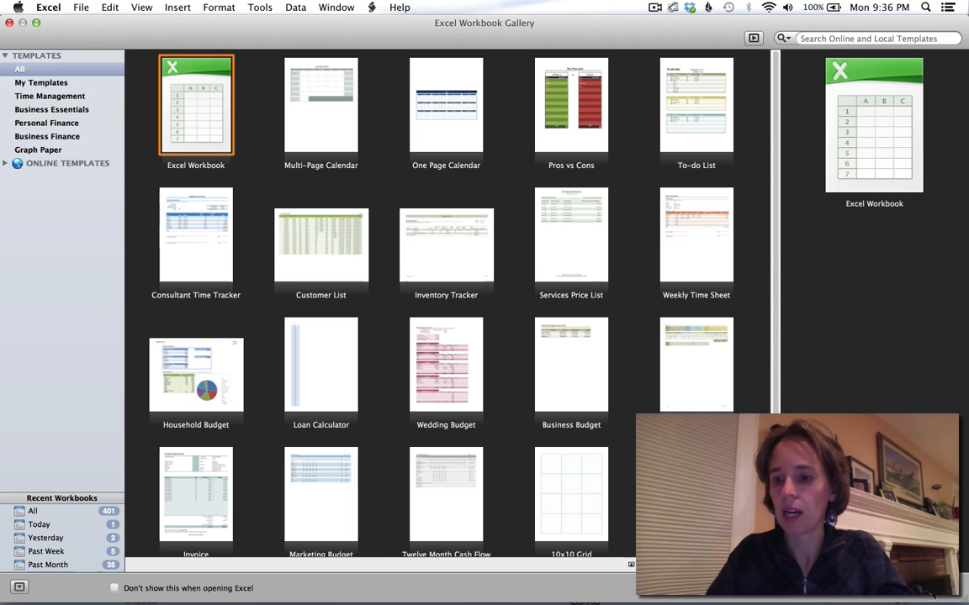
{"action": "left_click", "coordinate": [79, 8]}
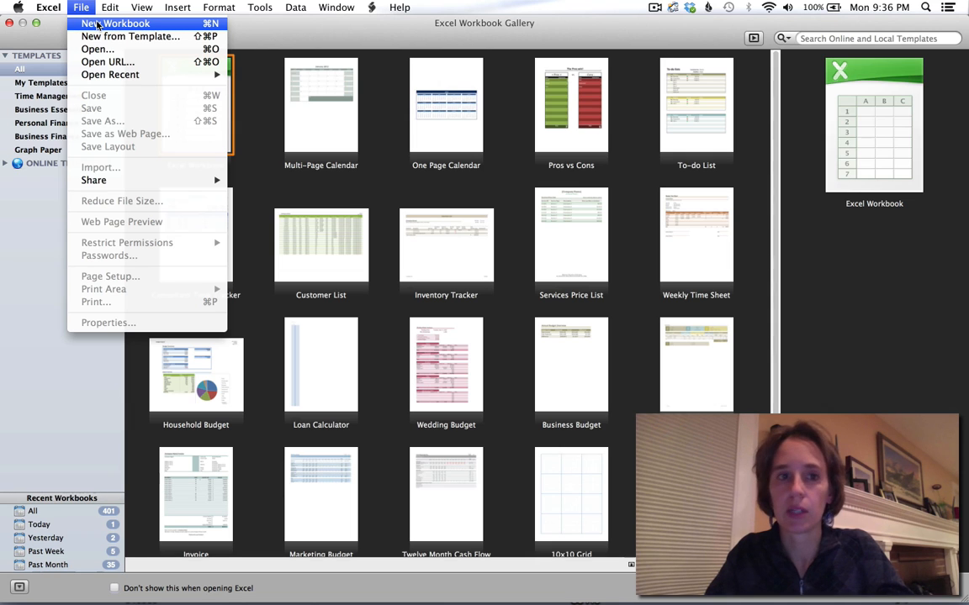
{"action": "left_click", "coordinate": [97, 25]}
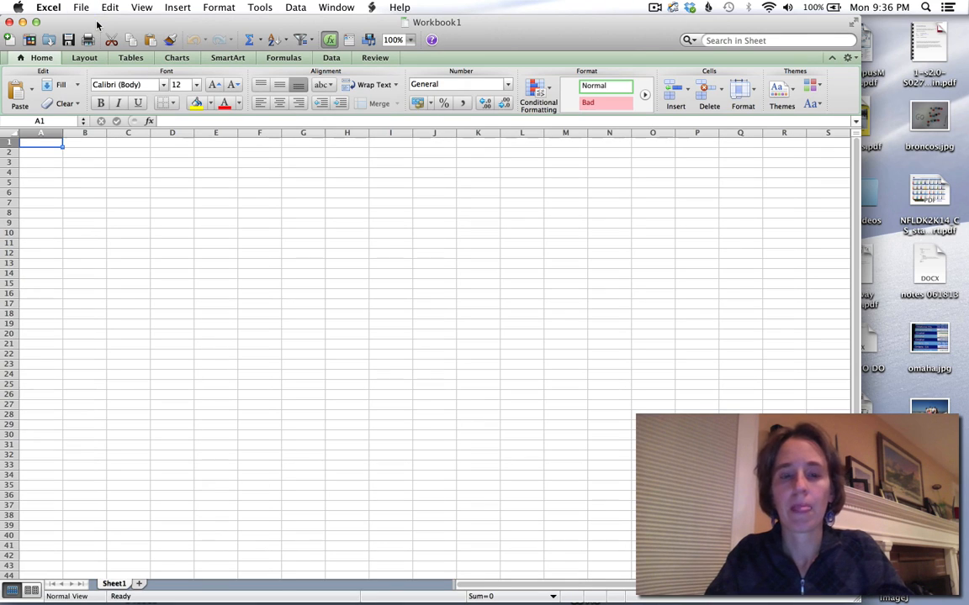
{"action": "left_click_drag", "start_coordinate": [858, 600], "coordinate": [965, 591]}
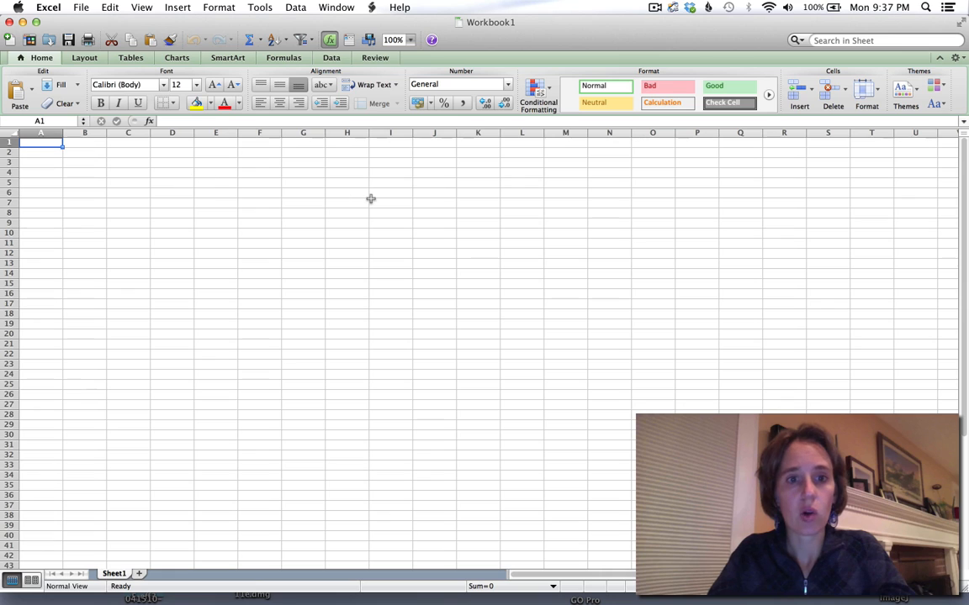
{"action": "left_click", "coordinate": [370, 197]}
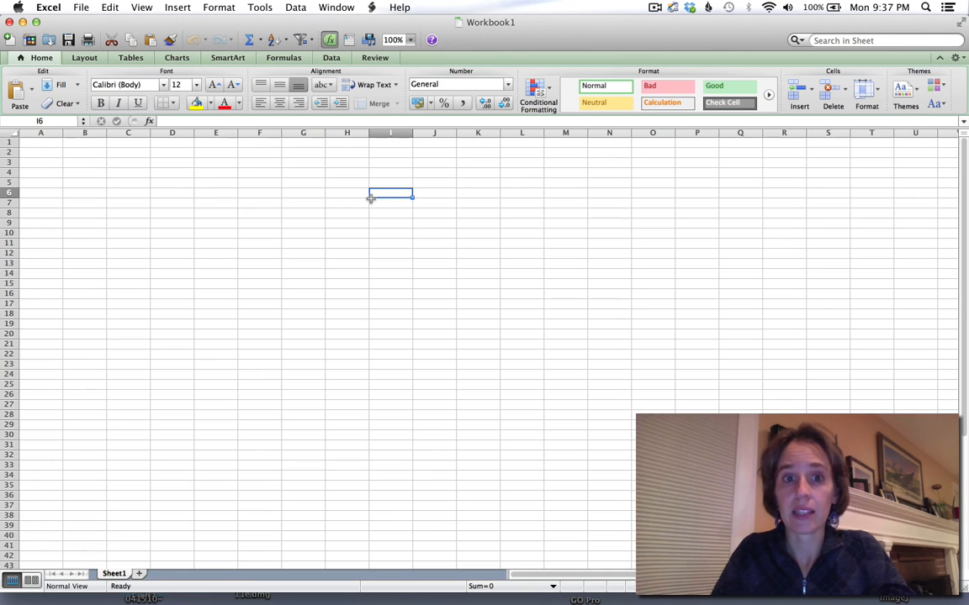
{"action": "left_click", "coordinate": [232, 216]}
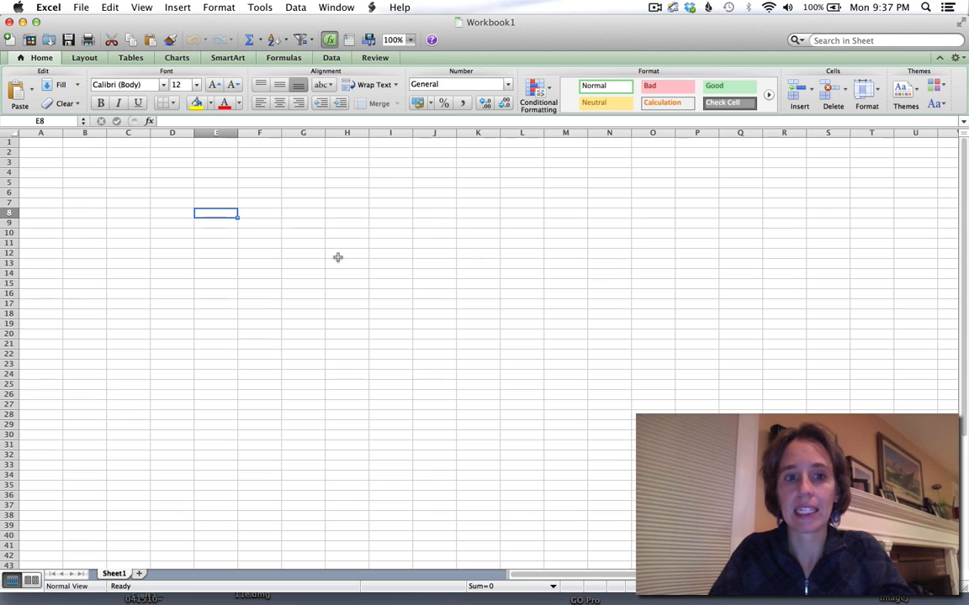
{"action": "left_click", "coordinate": [531, 288]}
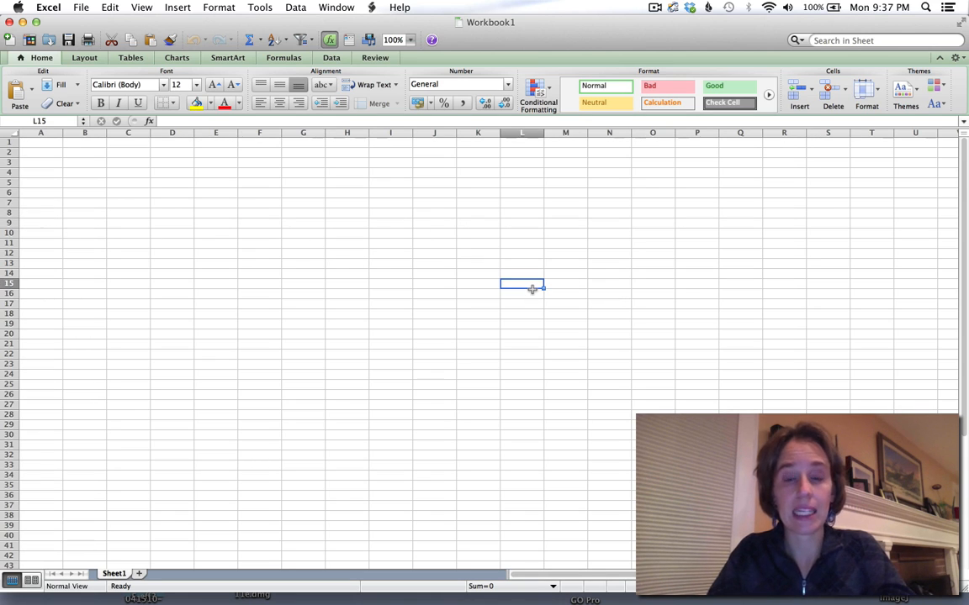
{"action": "left_click", "coordinate": [333, 215]}
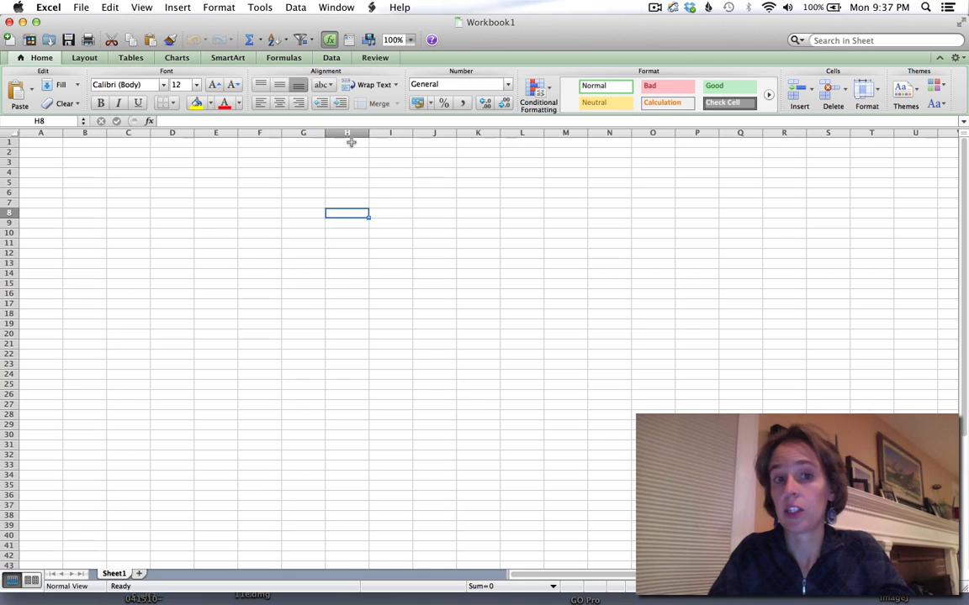
{"action": "left_click", "coordinate": [494, 242]}
{"action": "left_click", "coordinate": [176, 314]}
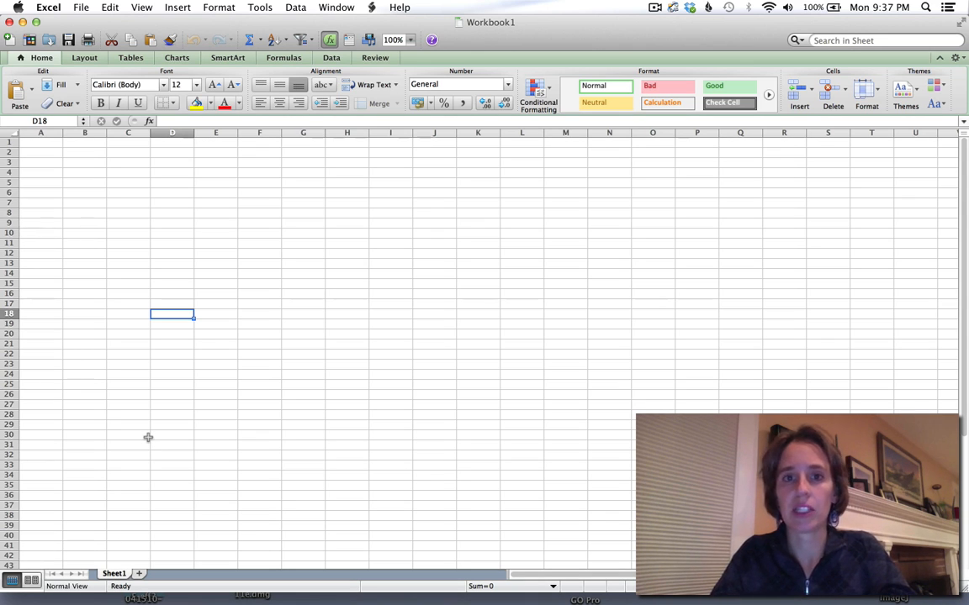
- Add two more worksheets to the workbook and return to Sheet1
{"action": "left_click", "coordinate": [139, 574]}
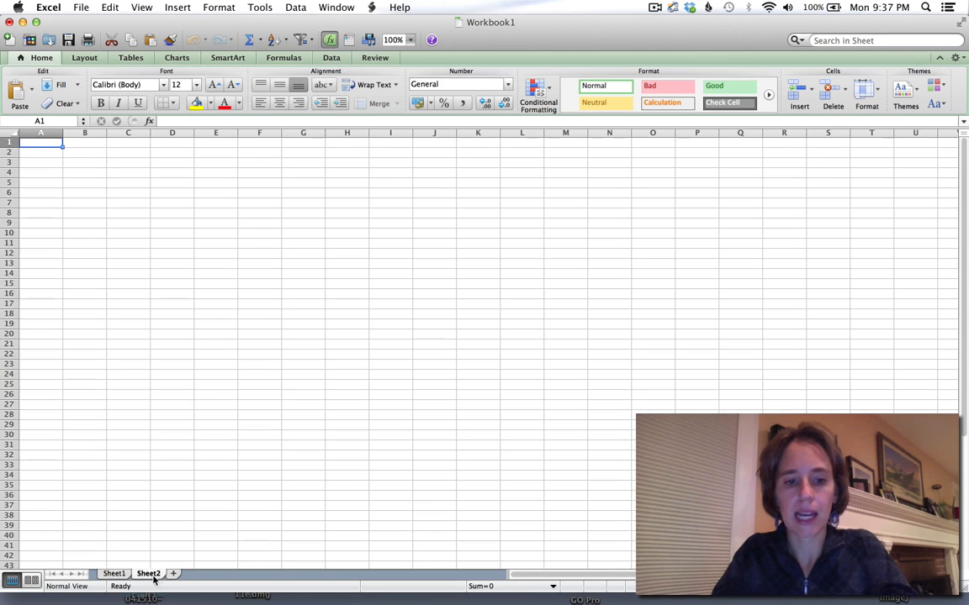
{"action": "left_click", "coordinate": [173, 574]}
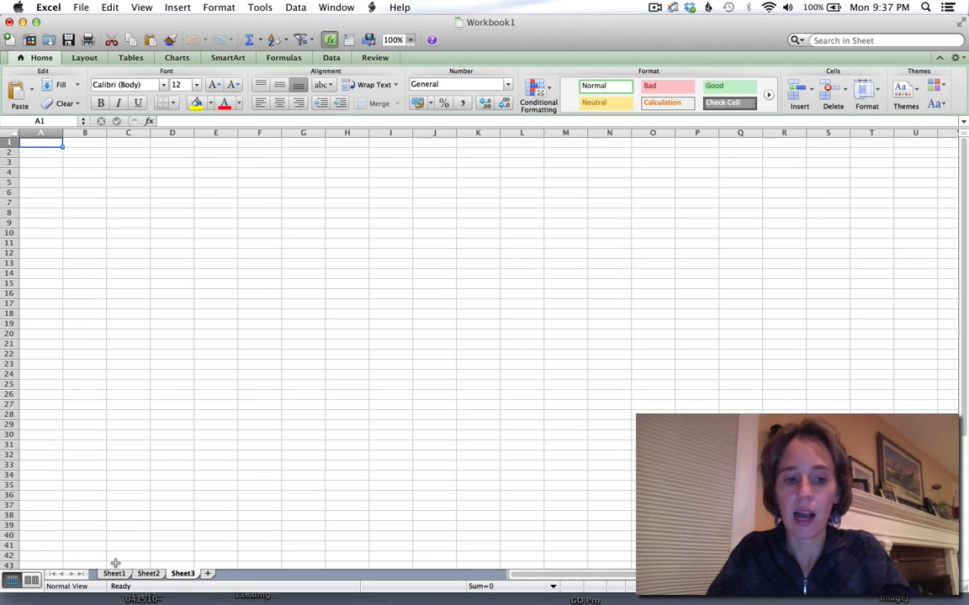
{"action": "left_click", "coordinate": [114, 574]}
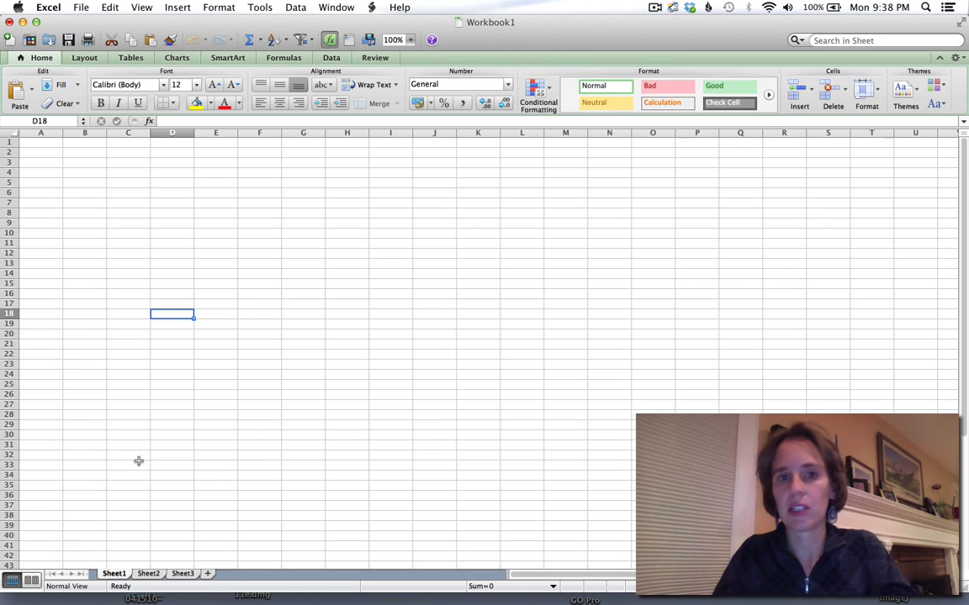
{"action": "left_click", "coordinate": [147, 575]}
{"action": "left_click", "coordinate": [181, 575]}
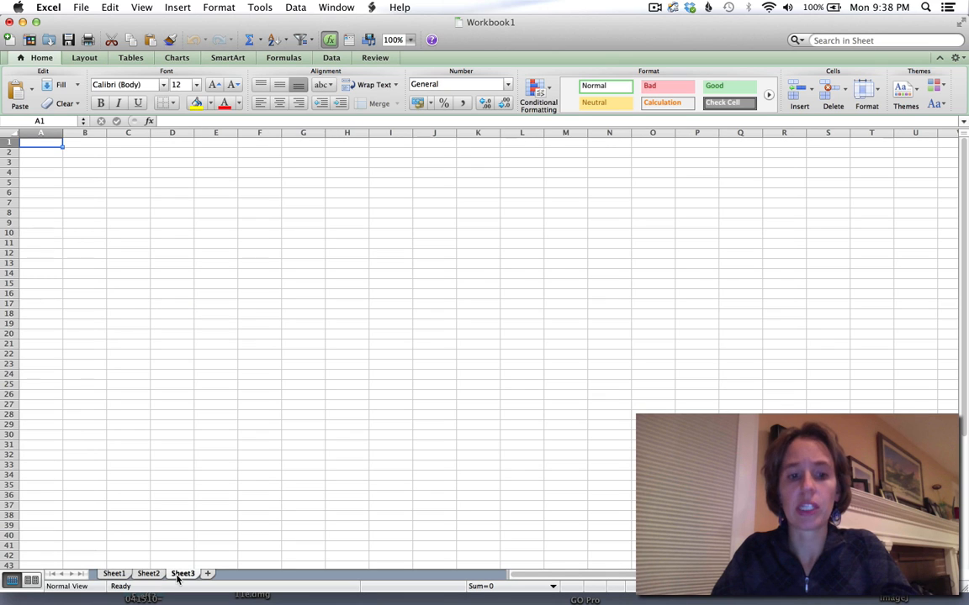
{"action": "left_click", "coordinate": [114, 576]}
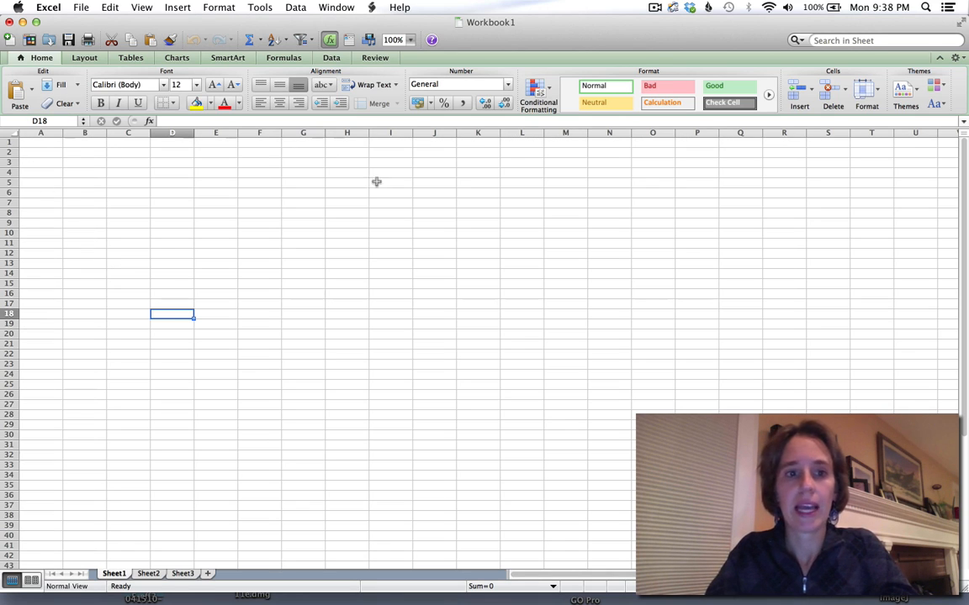
{"action": "left_click", "coordinate": [91, 173]}
{"action": "left_click", "coordinate": [283, 172]}
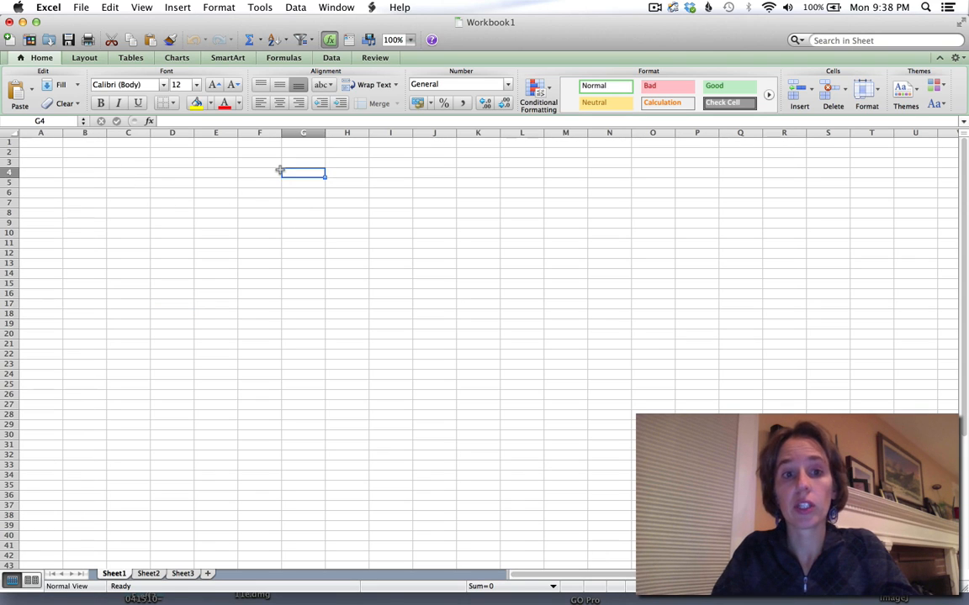
{"action": "key", "text": "Down"}
{"action": "key", "text": "Down"}
{"action": "key", "text": "Down"}
{"action": "key", "text": "Down"}
{"action": "key", "text": "Down"}
{"action": "key", "text": "Down"}
{"action": "key", "text": "Down"}
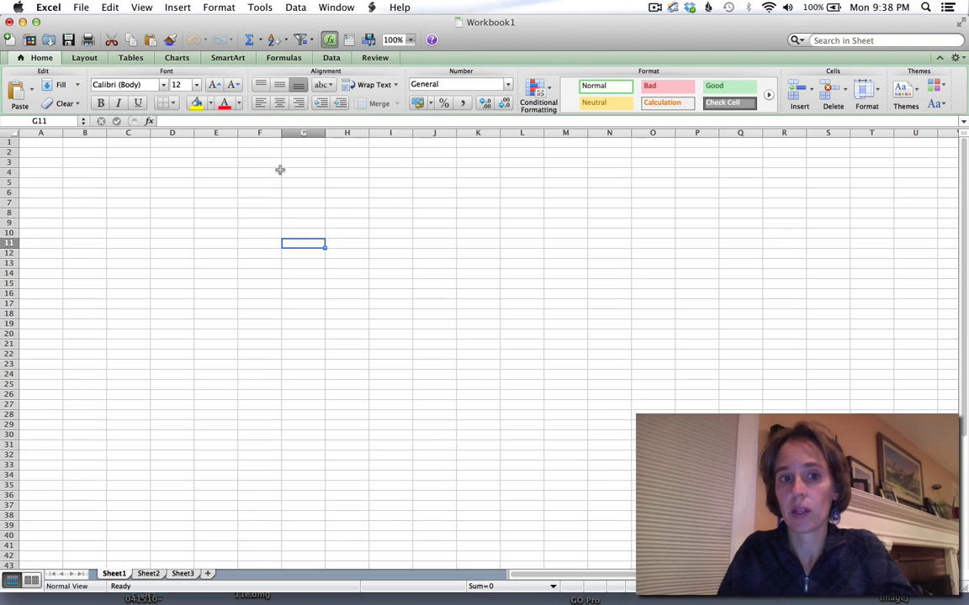
{"action": "key", "text": "Left"}
{"action": "key", "text": "Left"}
{"action": "key", "text": "Left"}
{"action": "key", "text": "Left"}
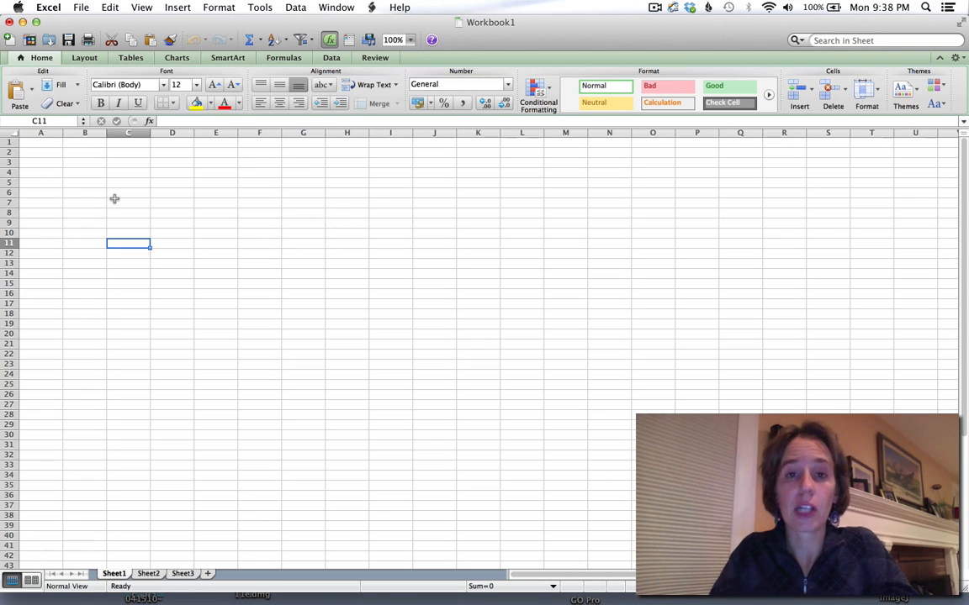
- Enter the column headings "Volume, ml" in A1 and "Mass, g" in B1
{"action": "left_click", "coordinate": [42, 148]}
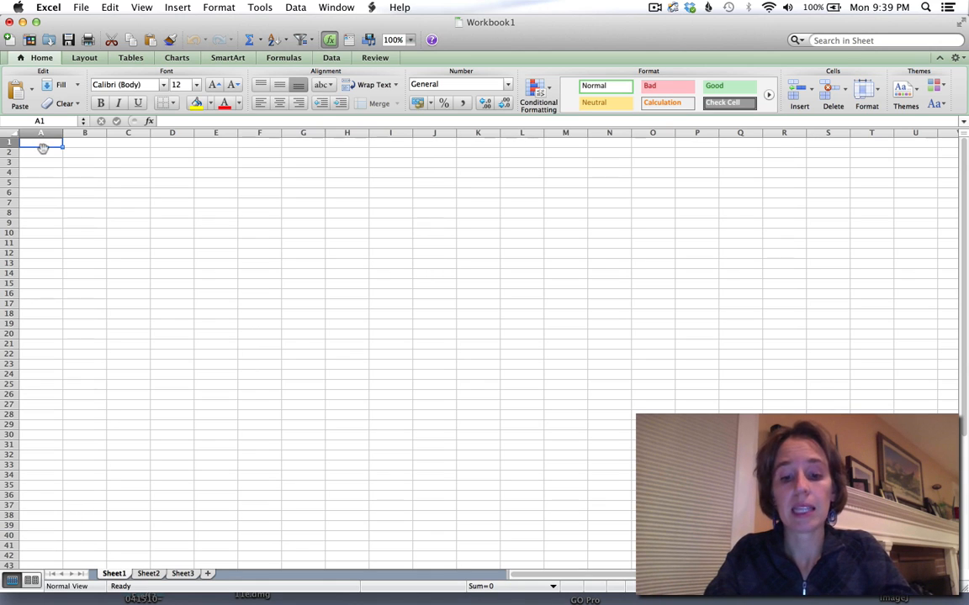
{"action": "type", "text": "Volum"}
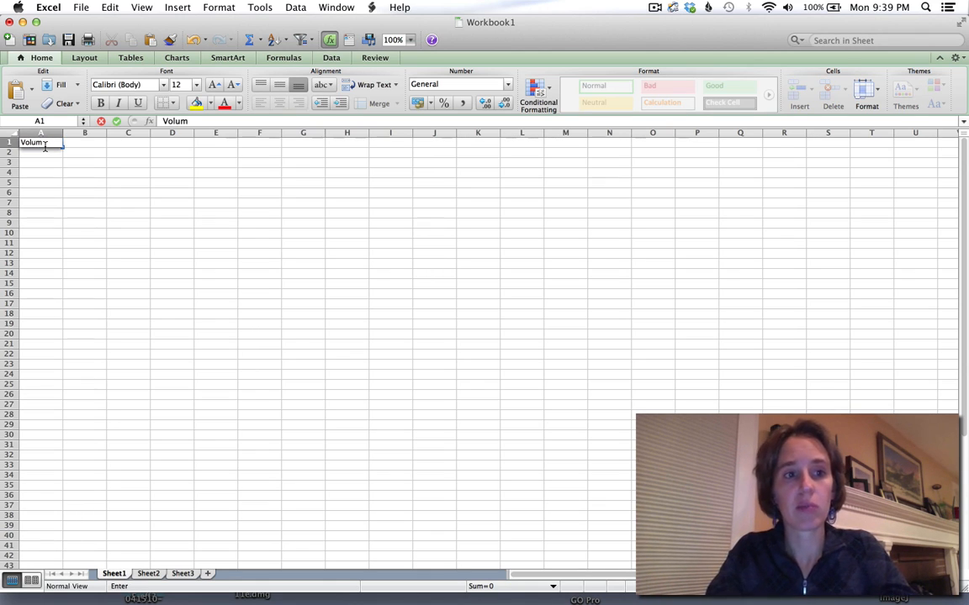
{"action": "type", "text": "e, ml"}
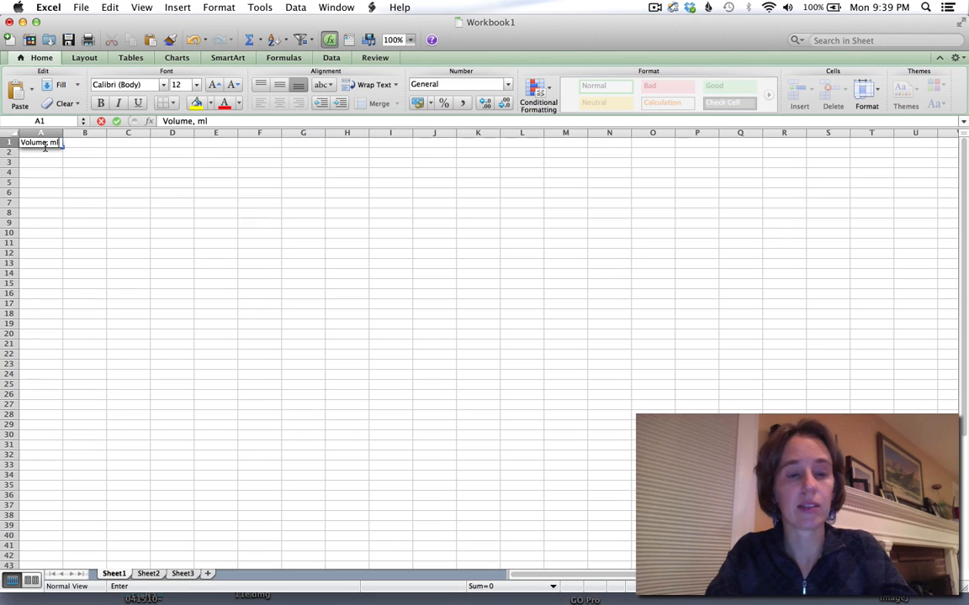
{"action": "key", "text": "Tab"}
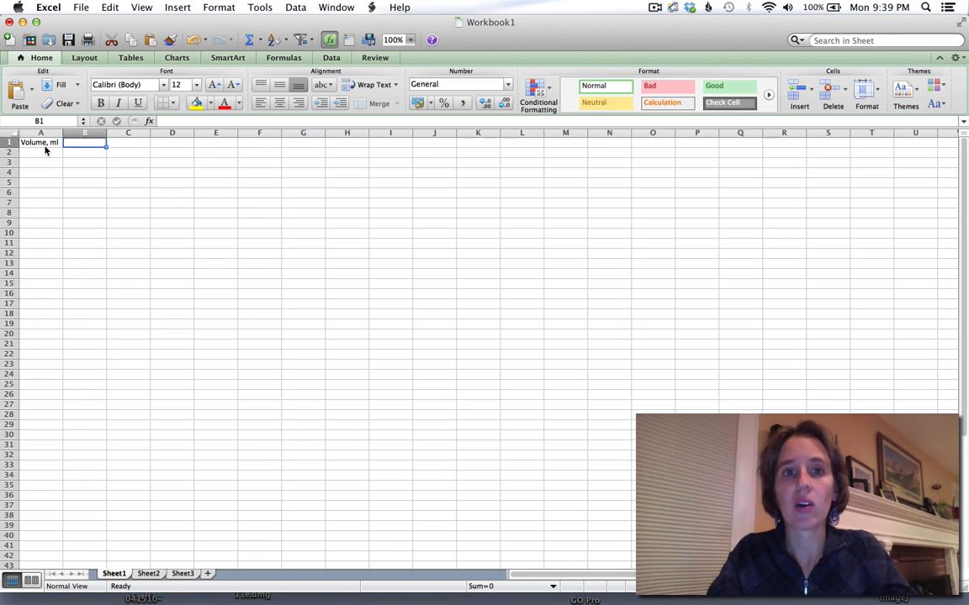
{"action": "type", "text": "Mass"}
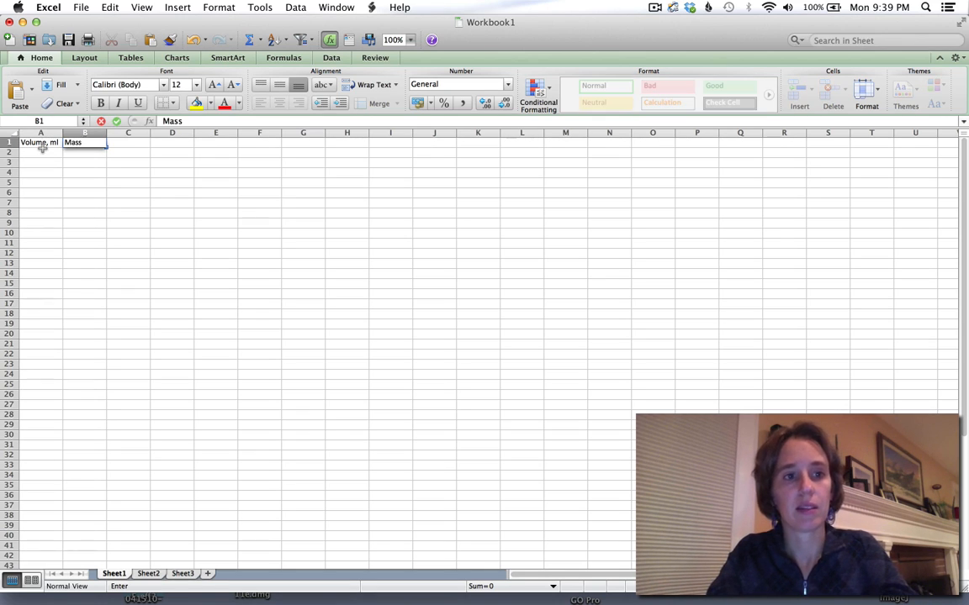
{"action": "type", "text": ", g"}
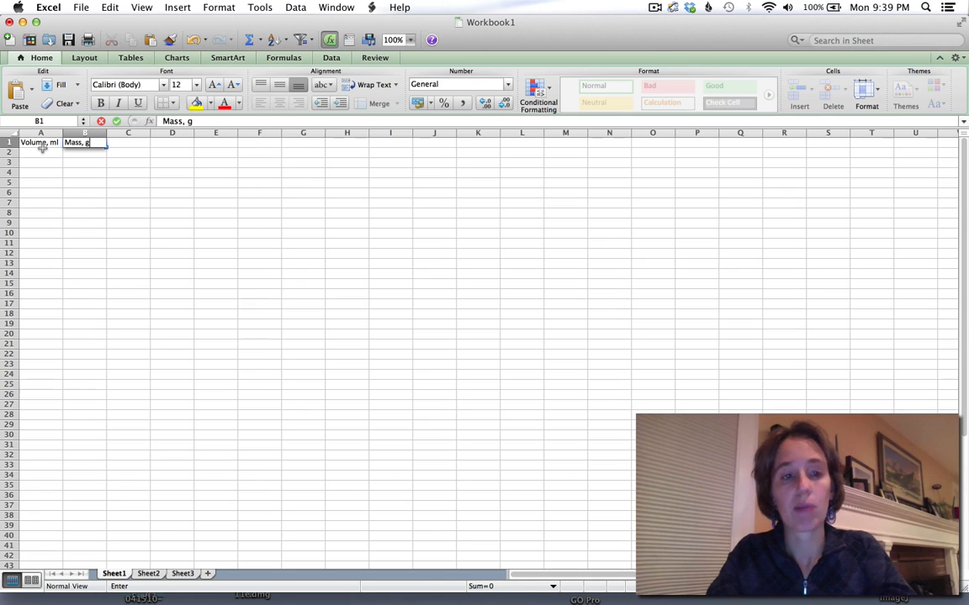
- Enter 10 as the first volume value in cell A2
{"action": "left_click", "coordinate": [42, 149]}
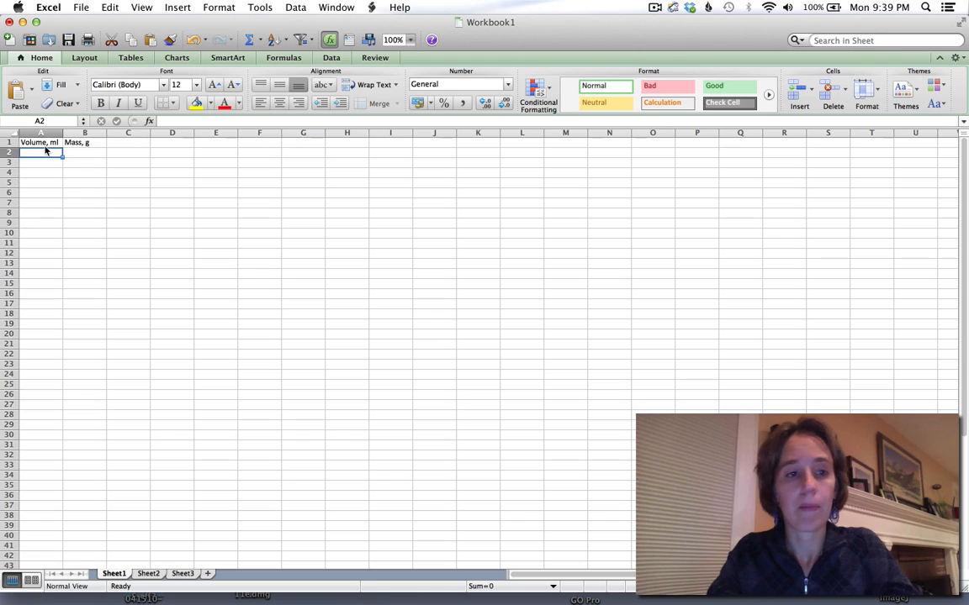
{"action": "type", "text": "10"}
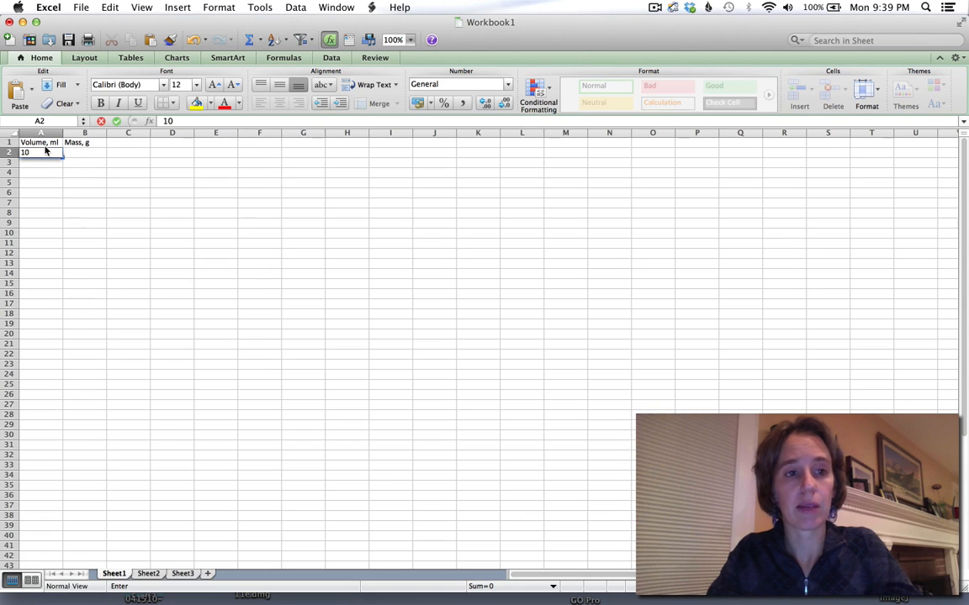
{"action": "key", "text": "Return"}
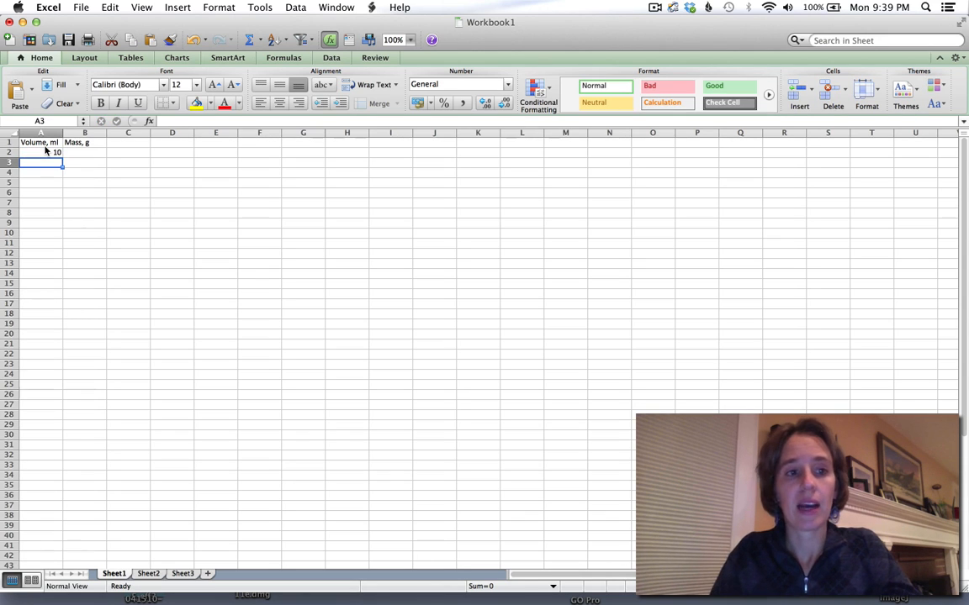
- Try to give the volume in A2 two decimal places by re-entering it as 10.00
{"action": "left_click", "coordinate": [47, 150]}
{"action": "double_click", "coordinate": [46, 151]}
{"action": "type", "text": "."}
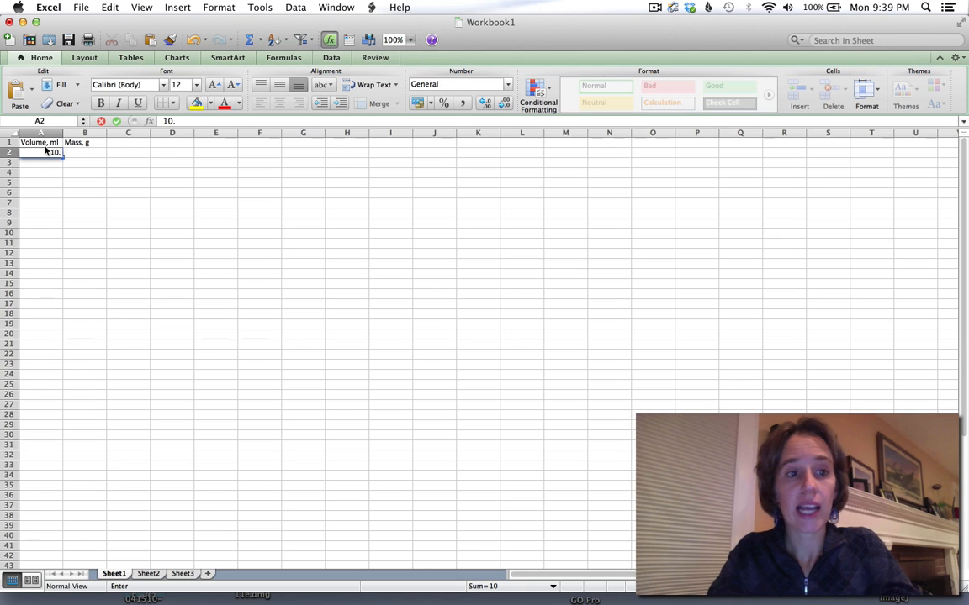
{"action": "type", "text": "00"}
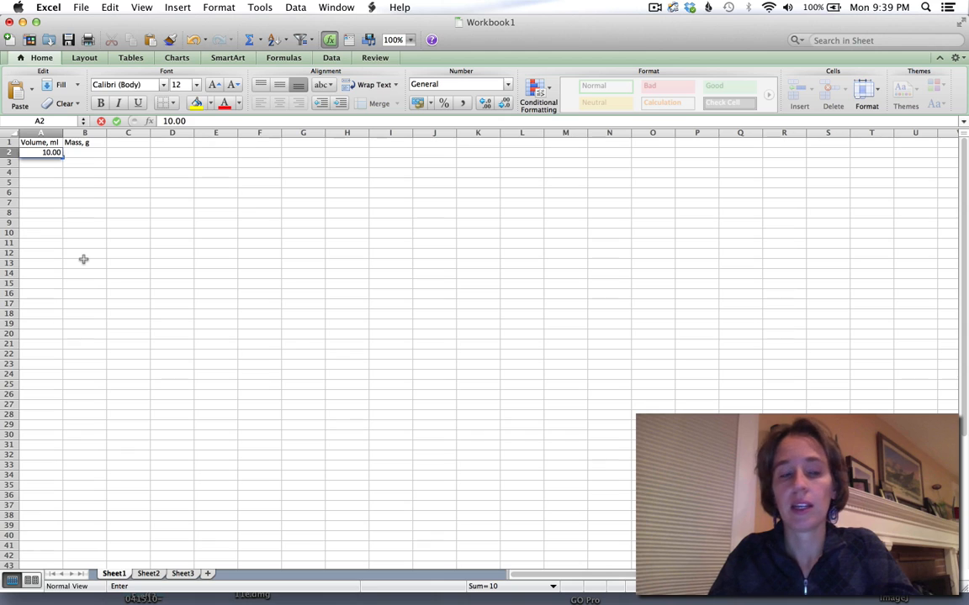
{"action": "key", "text": "Return"}
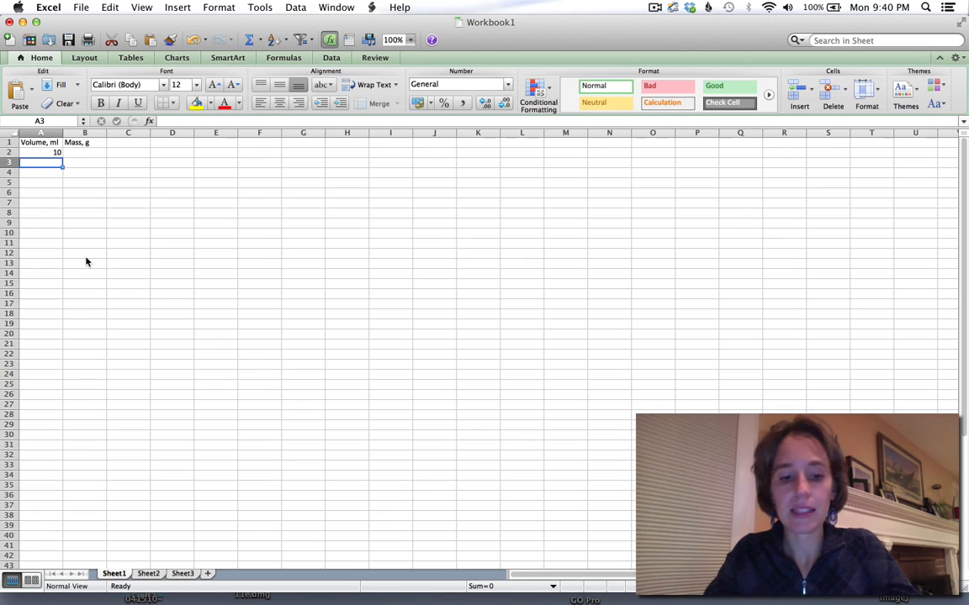
- Enter 11 as the mass for the first volume in cell B2
{"action": "key", "text": "Right"}
{"action": "key", "text": "Up"}
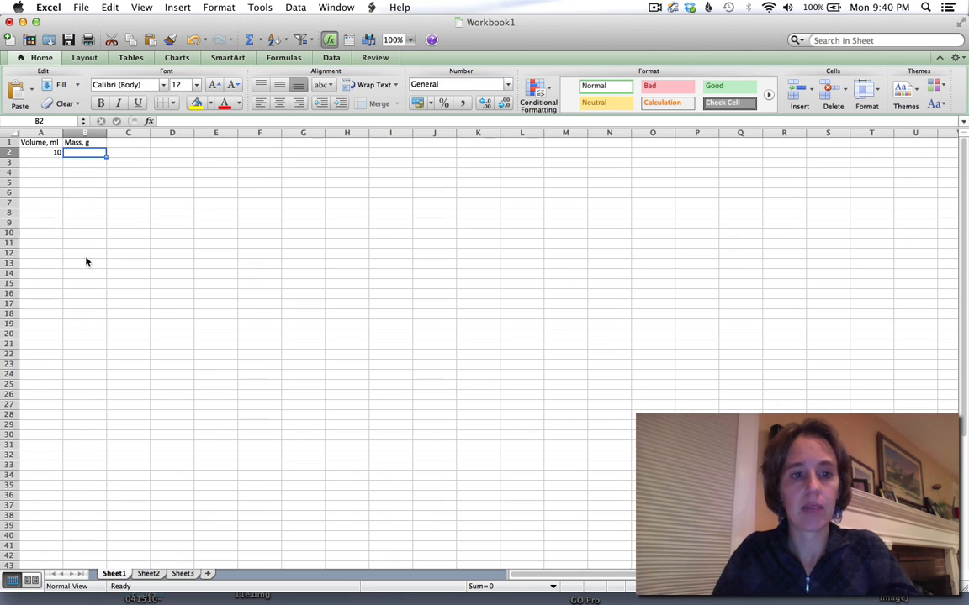
{"action": "type", "text": "11"}
{"action": "key", "text": "Return"}
{"action": "key", "text": "Left"}
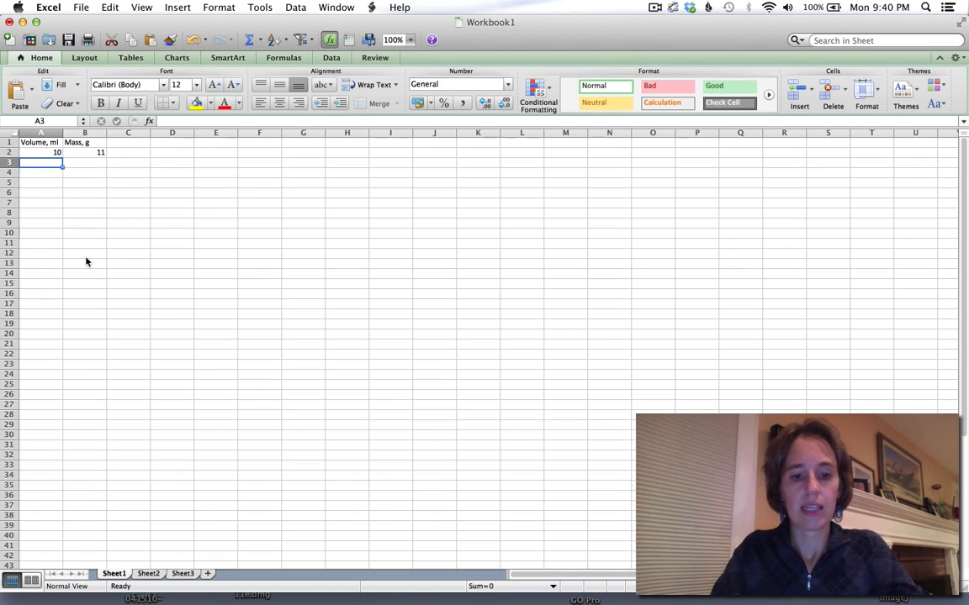
- Enter the second and third measurements in rows 3 and 4: volume 20 with mass 22.2, and volume 30 with mass 35
{"action": "type", "text": "20"}
{"action": "key", "text": "Tab"}
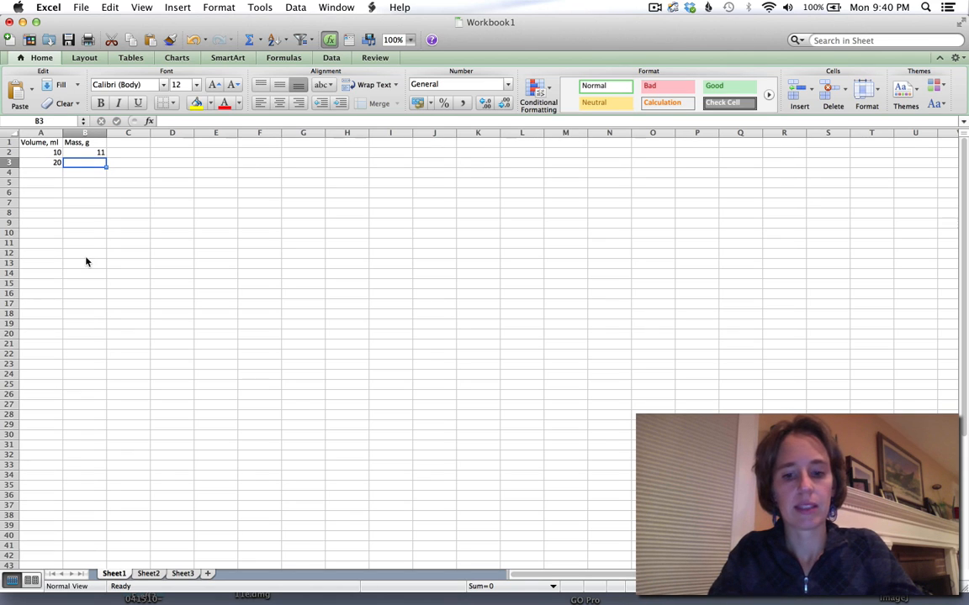
{"action": "type", "text": "22.2"}
{"action": "key", "text": "Return"}
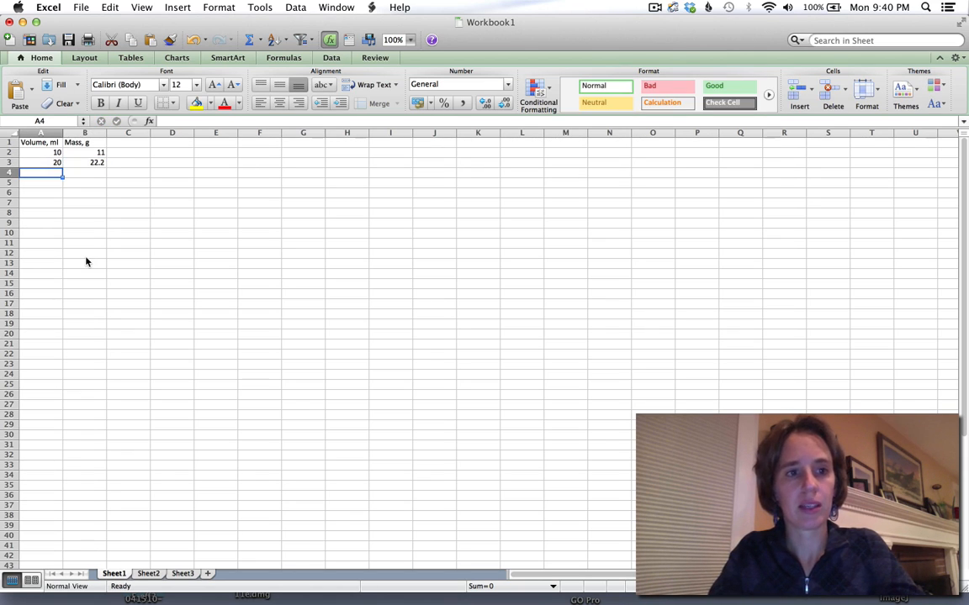
{"action": "type", "text": "30"}
{"action": "key", "text": "Tab"}
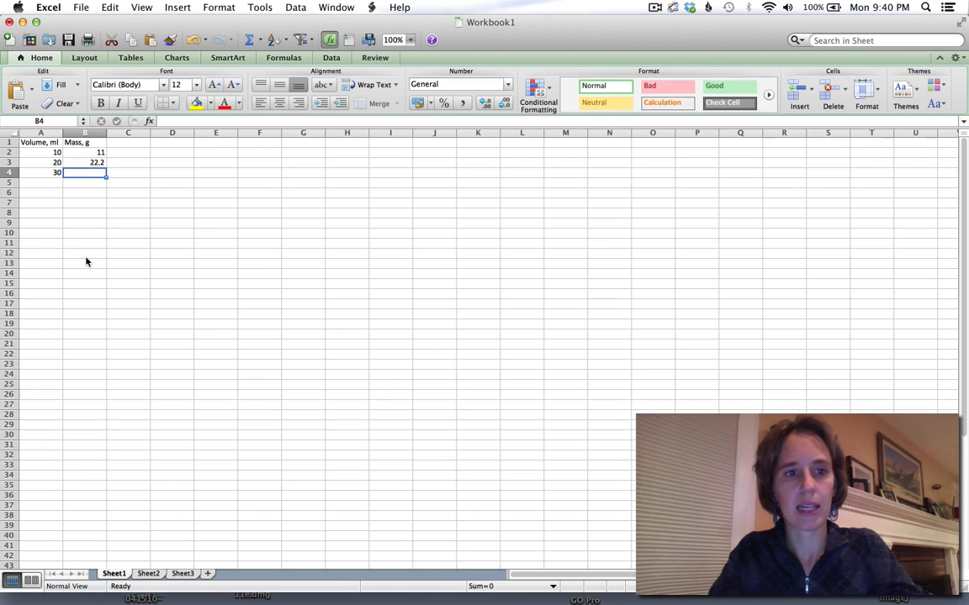
{"action": "type", "text": "35"}
{"action": "key", "text": "Return"}
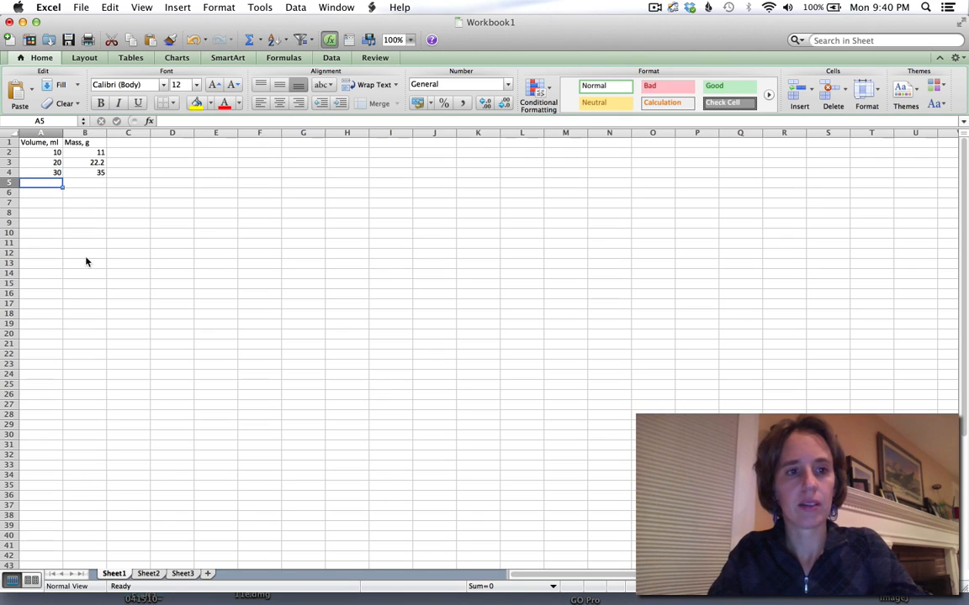
- Enter the last two measurements in rows 5 and 6: volume 40 with mass 45.2, and volume 50 with mass 50.89
{"action": "type", "text": "40"}
{"action": "key", "text": "Tab"}
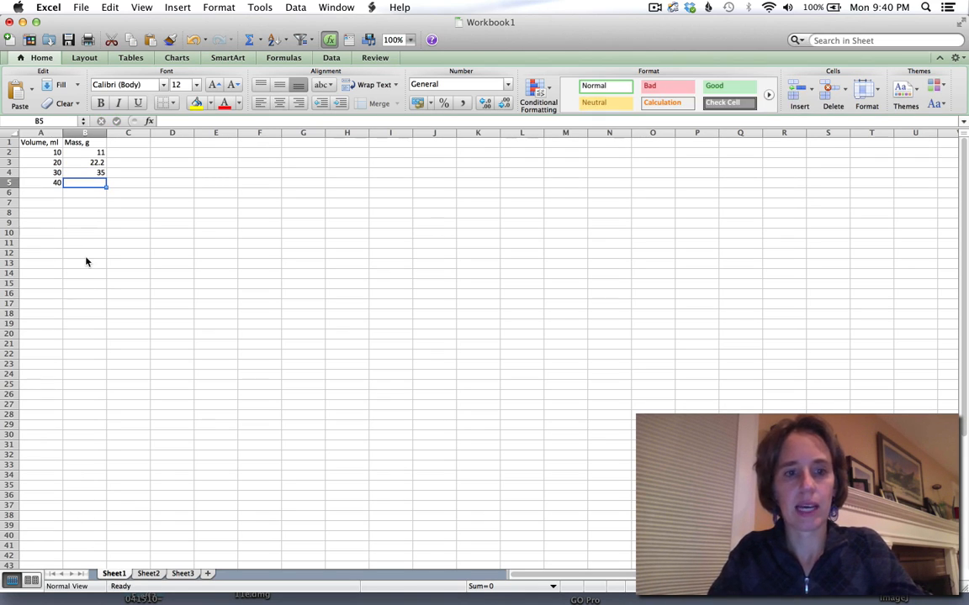
{"action": "type", "text": "4"}
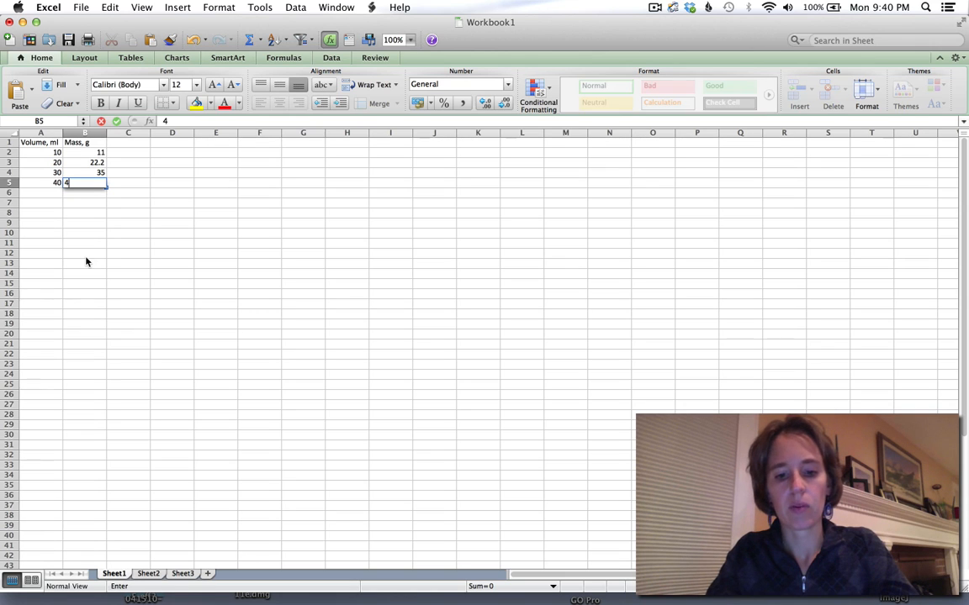
{"action": "type", "text": "5.2"}
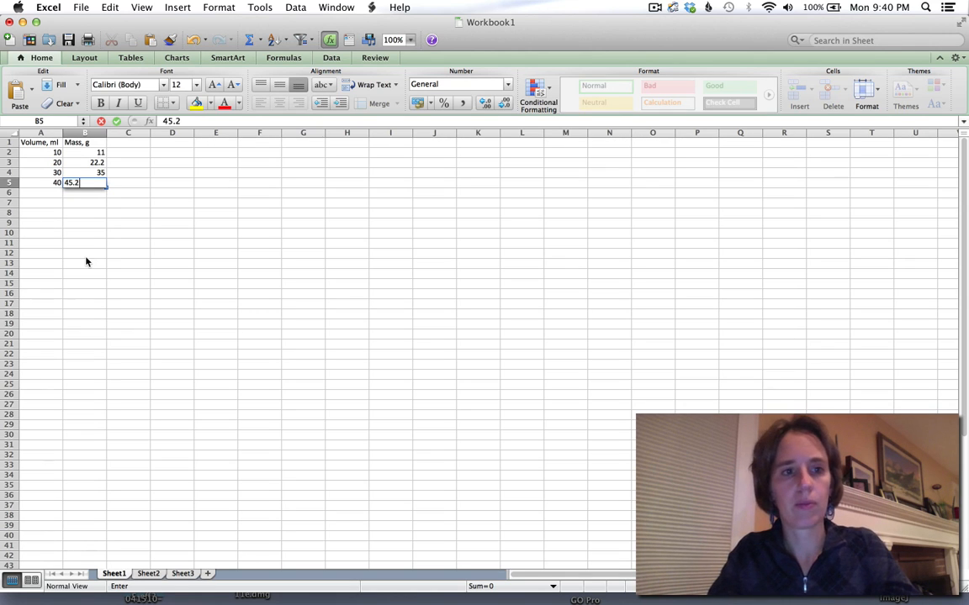
{"action": "key", "text": "Return"}
{"action": "type", "text": "50"}
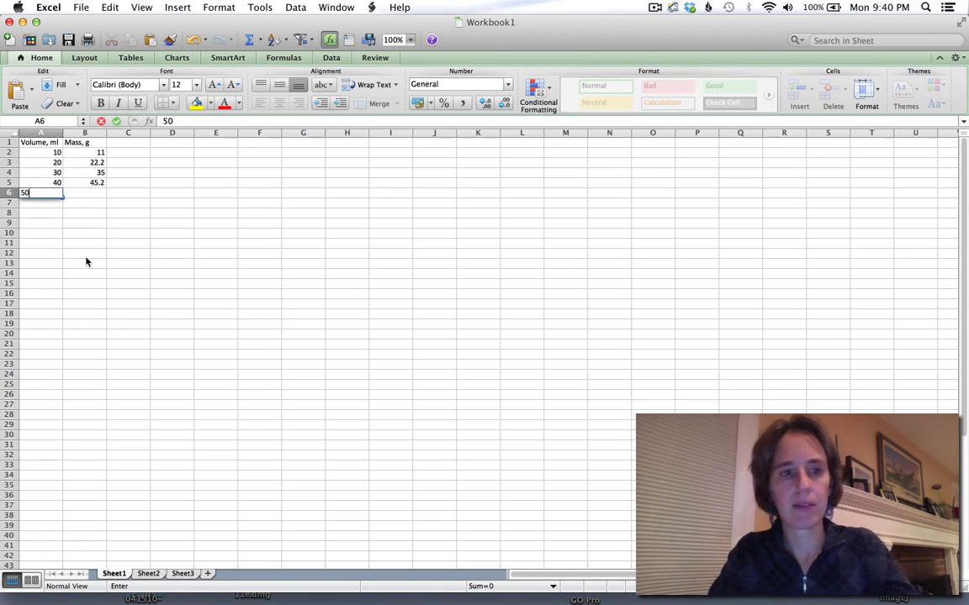
{"action": "key", "text": "Tab"}
{"action": "type", "text": "50"}
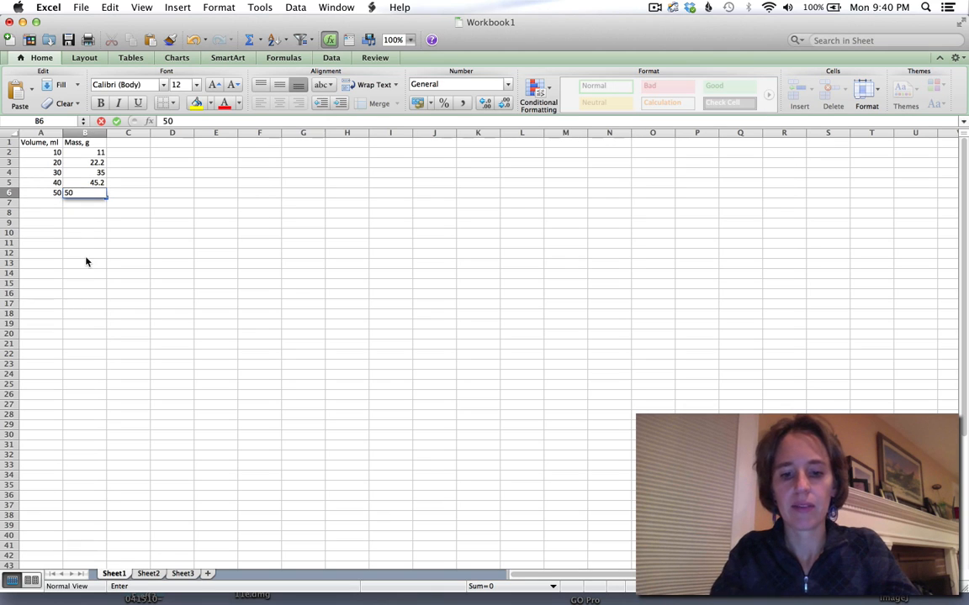
{"action": "type", "text": "."}
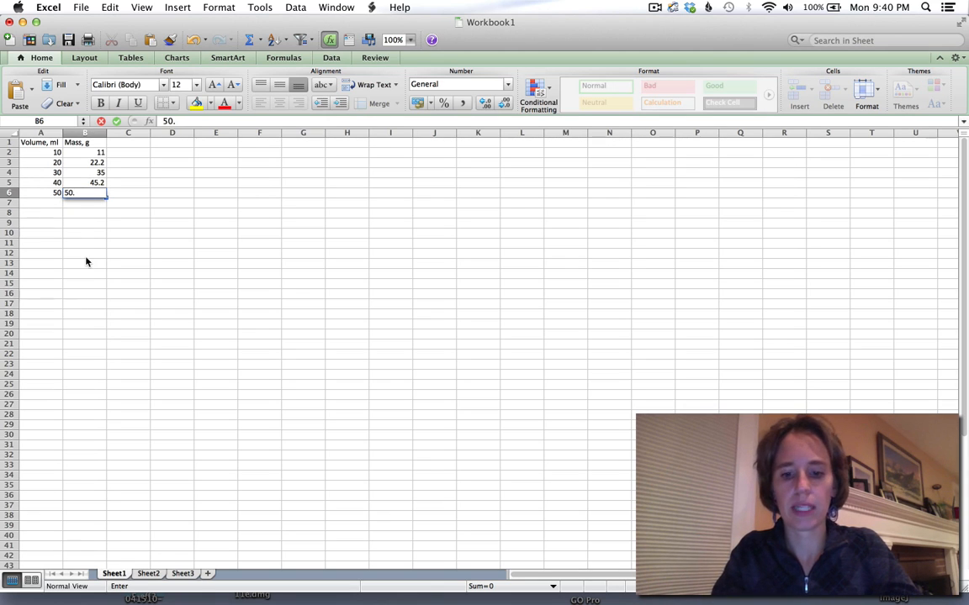
{"action": "type", "text": "89"}
{"action": "key", "text": "Return"}
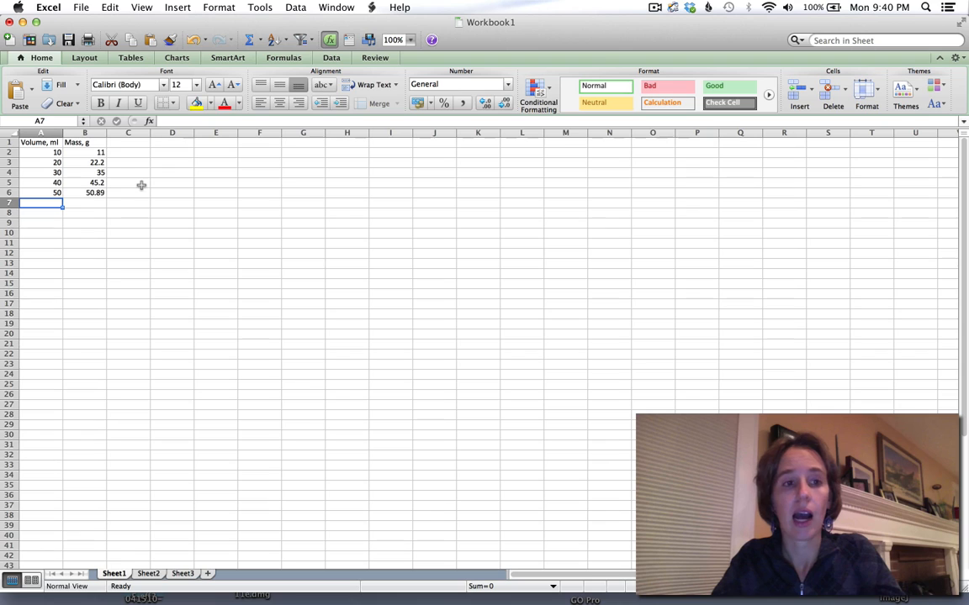
- Look through the cell formatting options for the volume values in A2:A6 and turn on Wrap text
{"action": "left_click", "coordinate": [35, 152]}
{"action": "left_click_drag", "start_coordinate": [34, 157], "coordinate": [38, 193]}
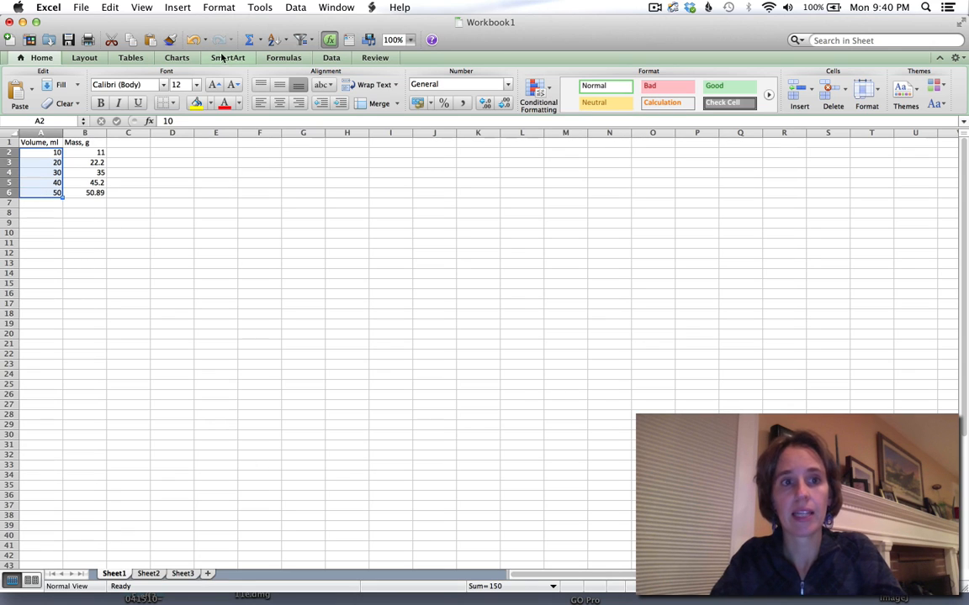
{"action": "left_click", "coordinate": [218, 7]}
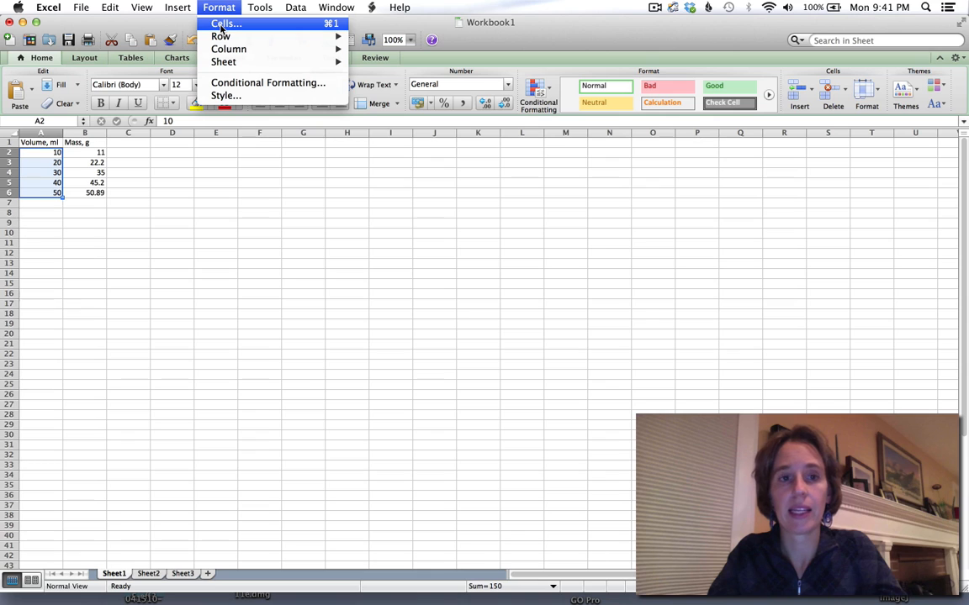
{"action": "left_click", "coordinate": [226, 25]}
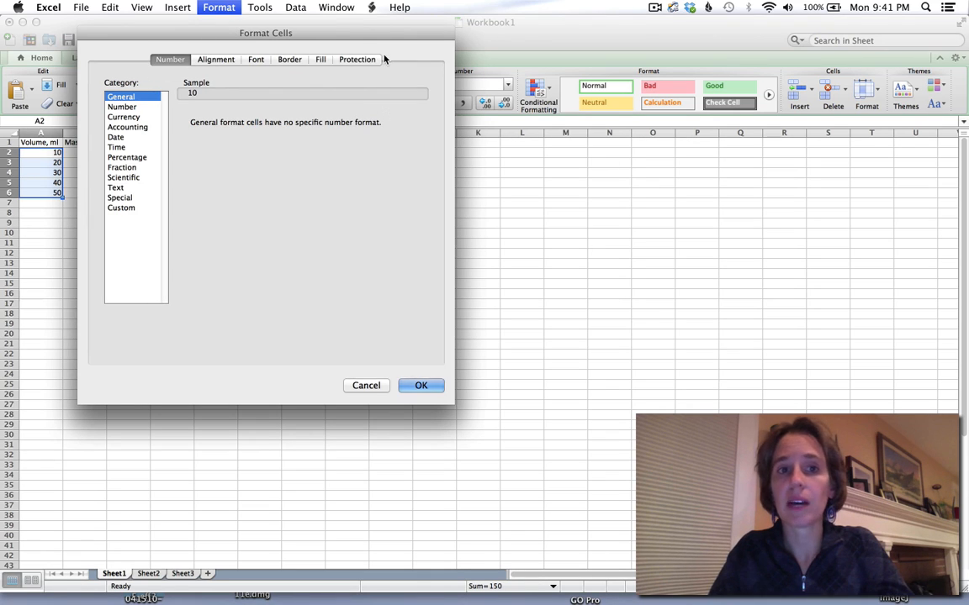
{"action": "left_click", "coordinate": [215, 60]}
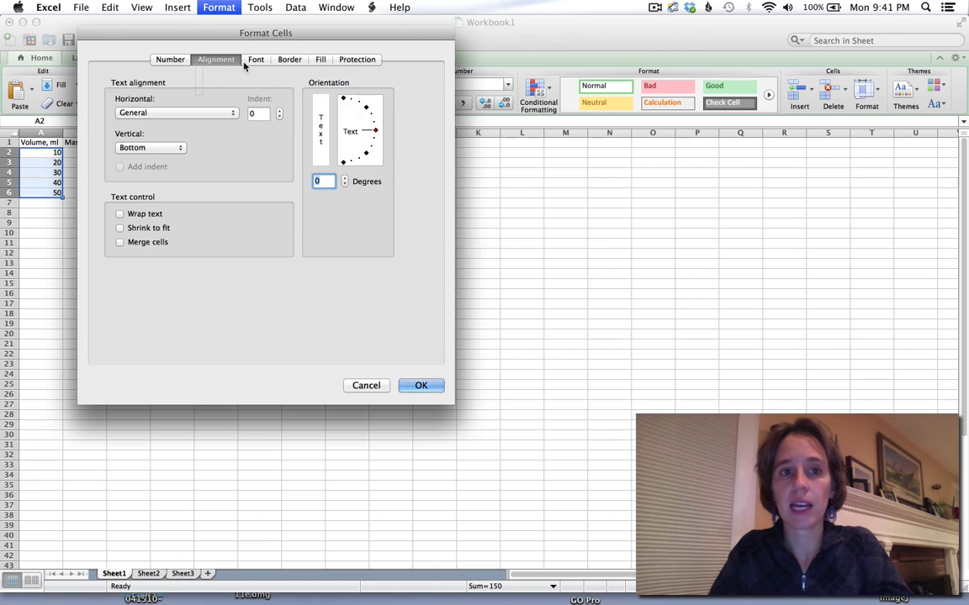
{"action": "left_click", "coordinate": [254, 60]}
{"action": "left_click", "coordinate": [289, 59]}
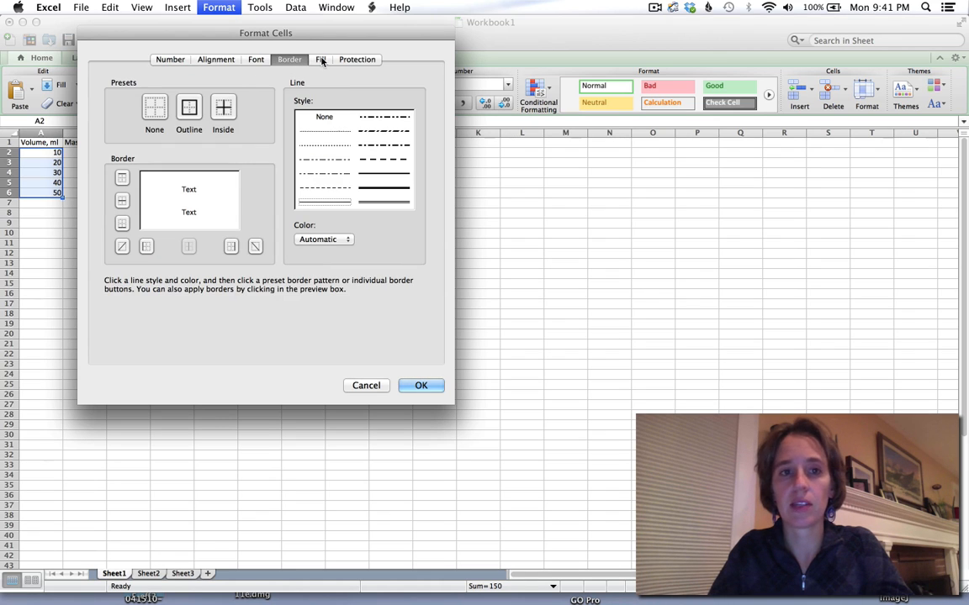
{"action": "left_click", "coordinate": [321, 59]}
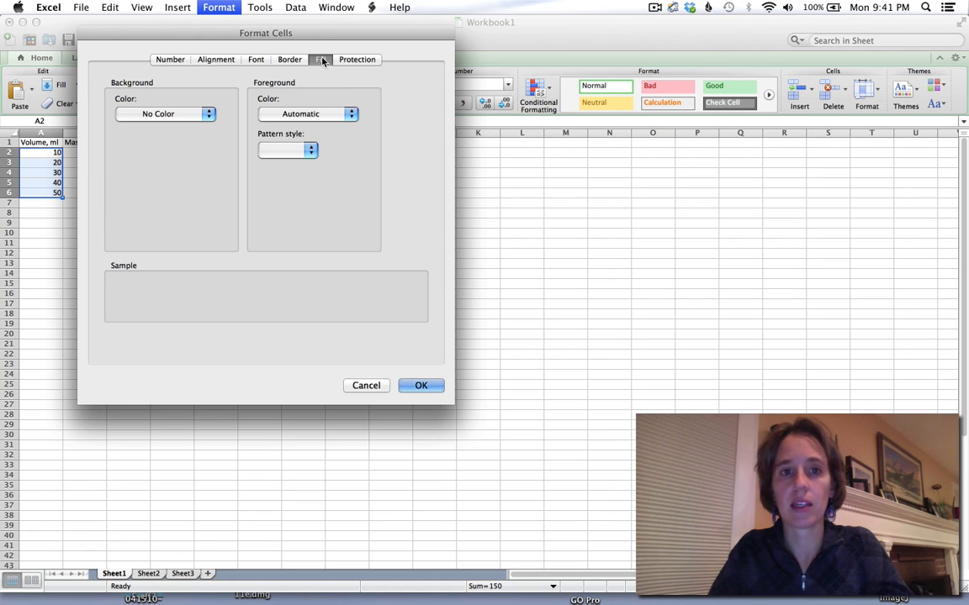
{"action": "left_click", "coordinate": [214, 60]}
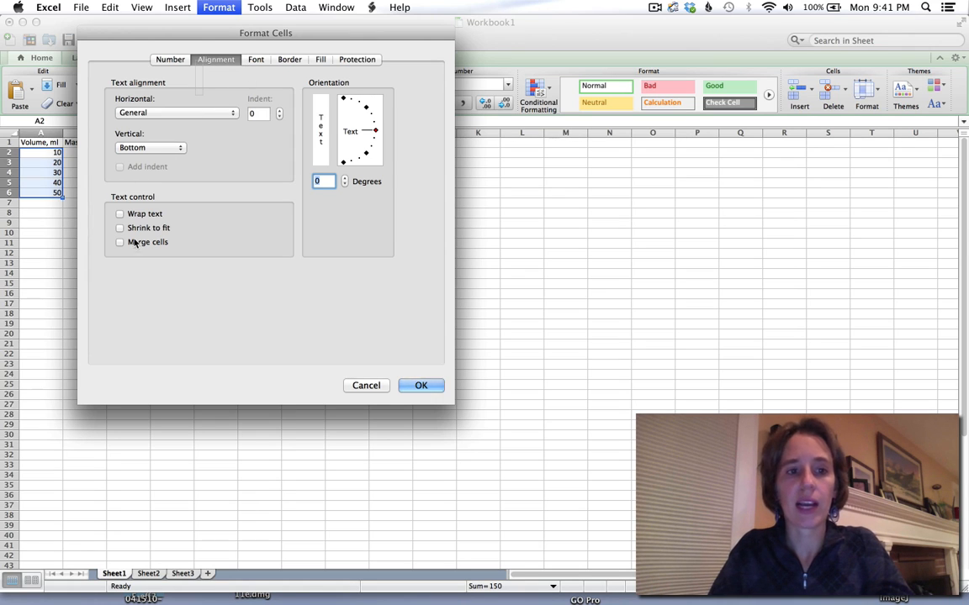
{"action": "left_click", "coordinate": [120, 214]}
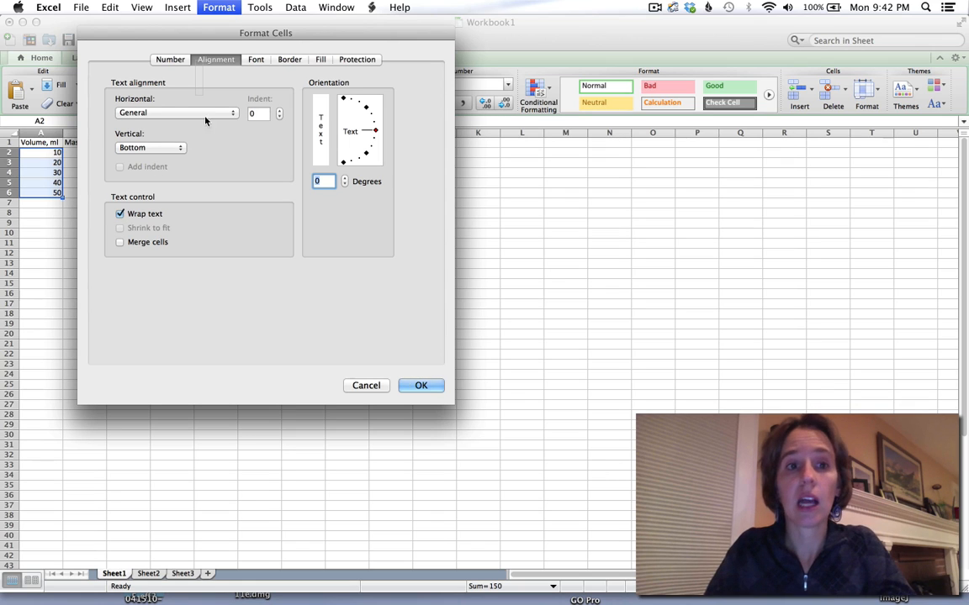
- Try the Scientific and Percentage number categories for the selected volume values
{"action": "left_click", "coordinate": [260, 59]}
{"action": "left_click", "coordinate": [160, 59]}
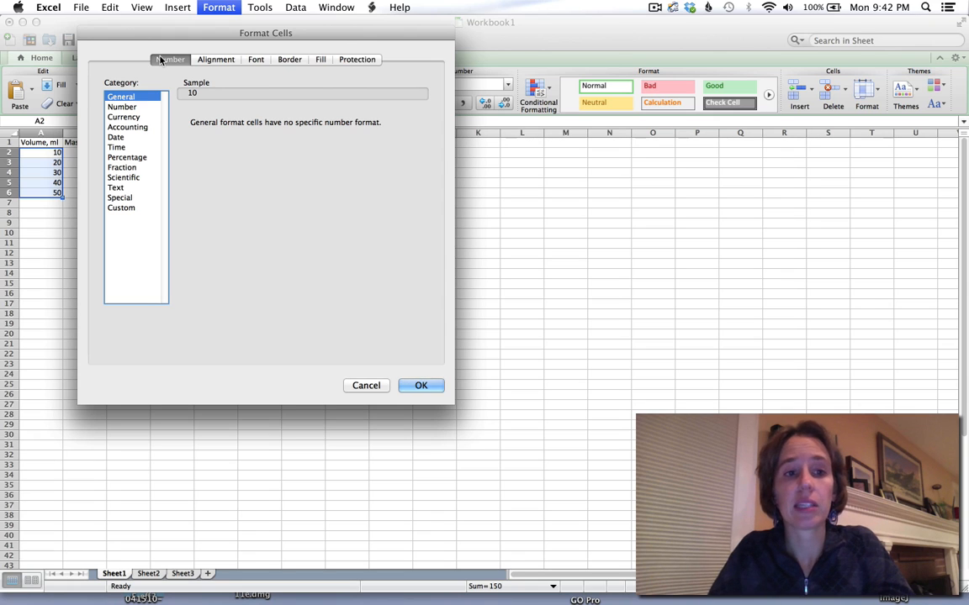
{"action": "left_click", "coordinate": [115, 179]}
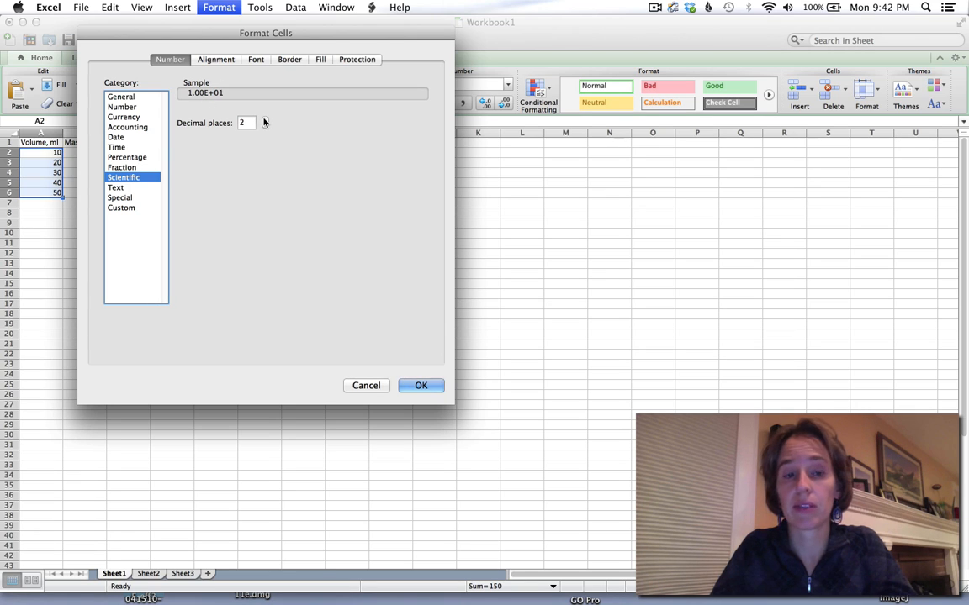
{"action": "left_click", "coordinate": [123, 158]}
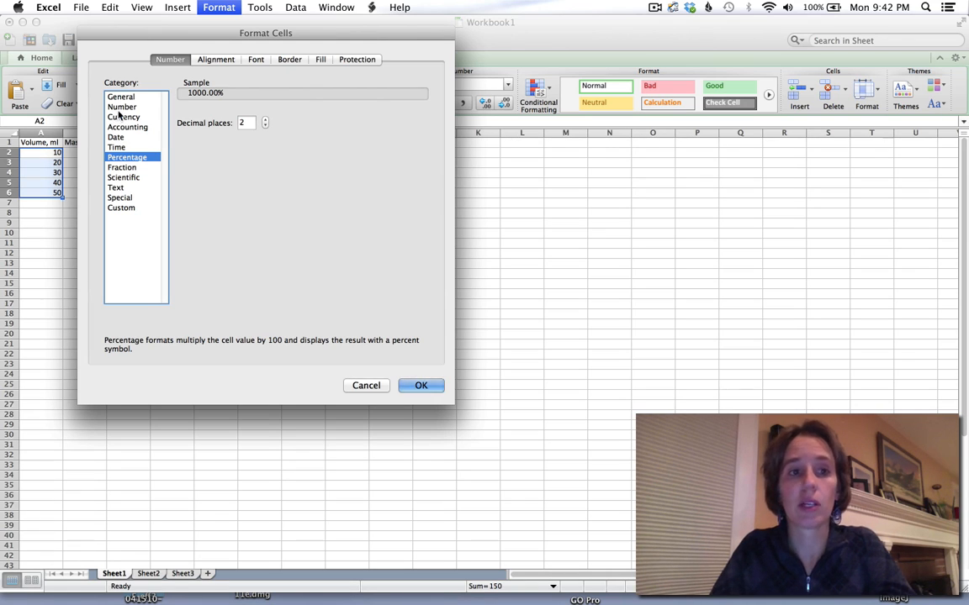
- Format the volume values in A2:A6 as Number with two decimal places
{"action": "left_click", "coordinate": [122, 107]}
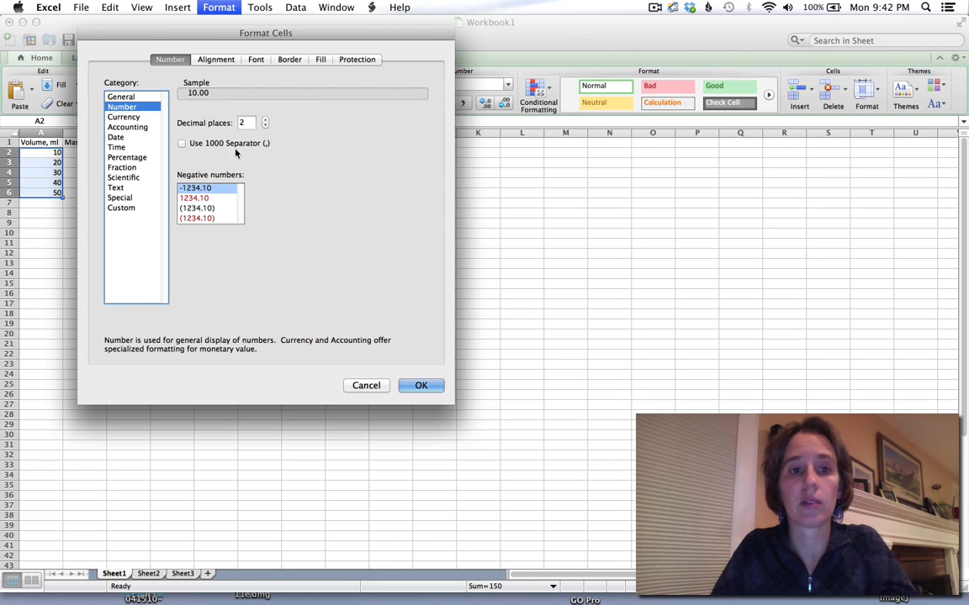
{"action": "left_click", "coordinate": [264, 120]}
{"action": "left_click", "coordinate": [264, 120]}
{"action": "left_click", "coordinate": [264, 121]}
{"action": "left_click", "coordinate": [264, 120]}
{"action": "left_click", "coordinate": [265, 125]}
{"action": "left_click", "coordinate": [265, 126]}
{"action": "left_click", "coordinate": [265, 125]}
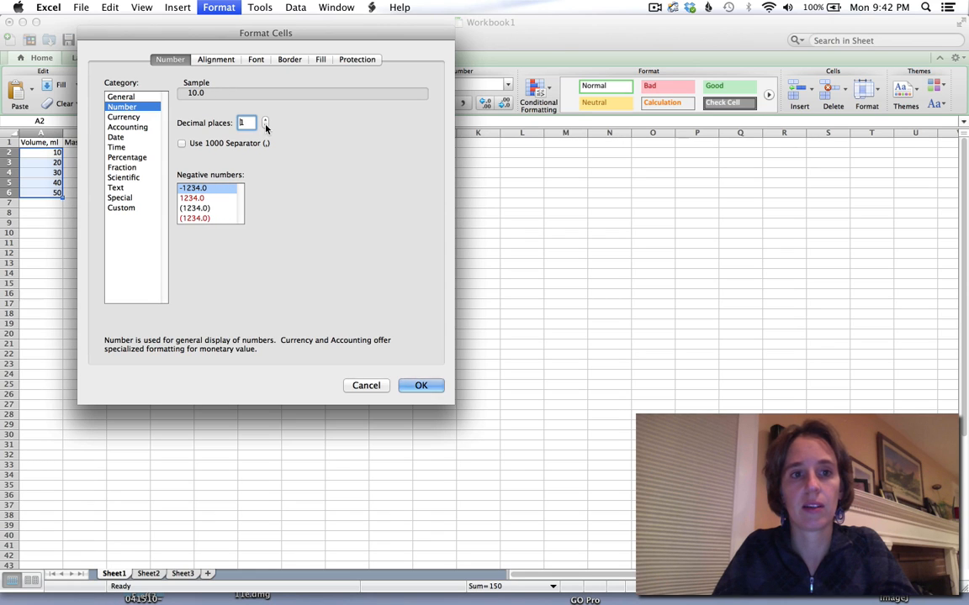
{"action": "left_click", "coordinate": [266, 125]}
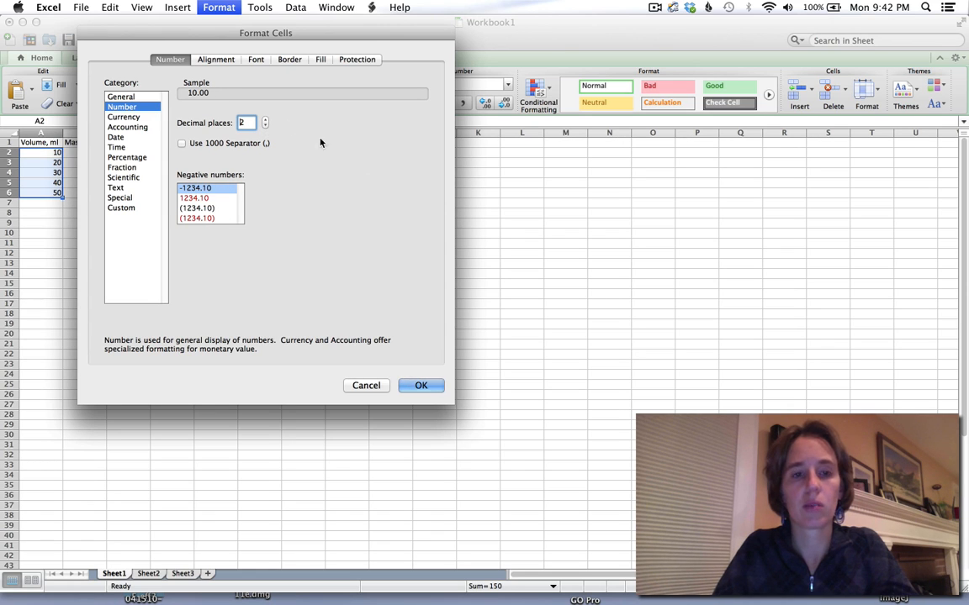
{"action": "left_click", "coordinate": [421, 385]}
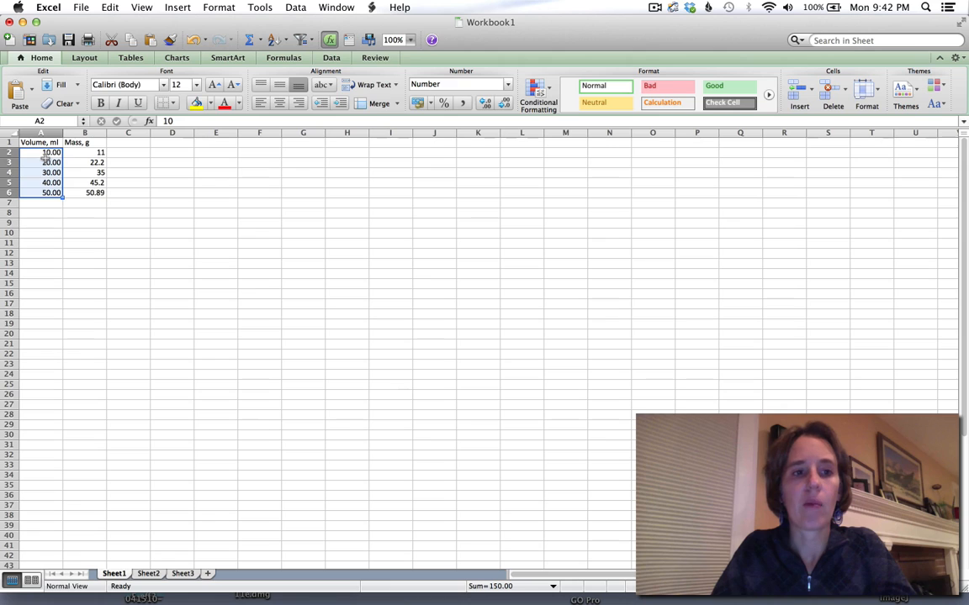
- Format the mass values in B2:B6 as Number with two decimal places
{"action": "left_click", "coordinate": [77, 152]}
{"action": "left_click_drag", "start_coordinate": [77, 153], "coordinate": [75, 193]}
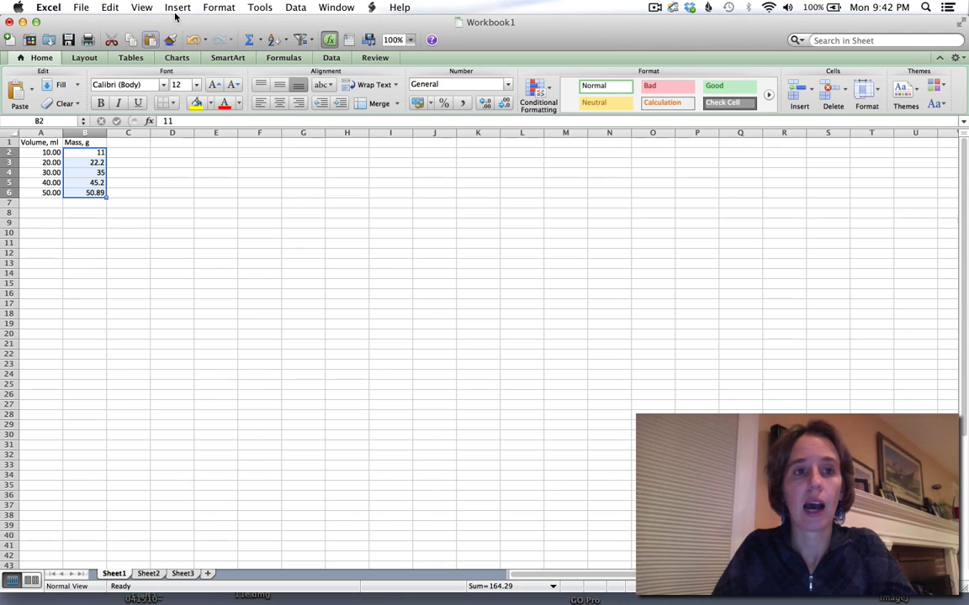
{"action": "left_click", "coordinate": [211, 7]}
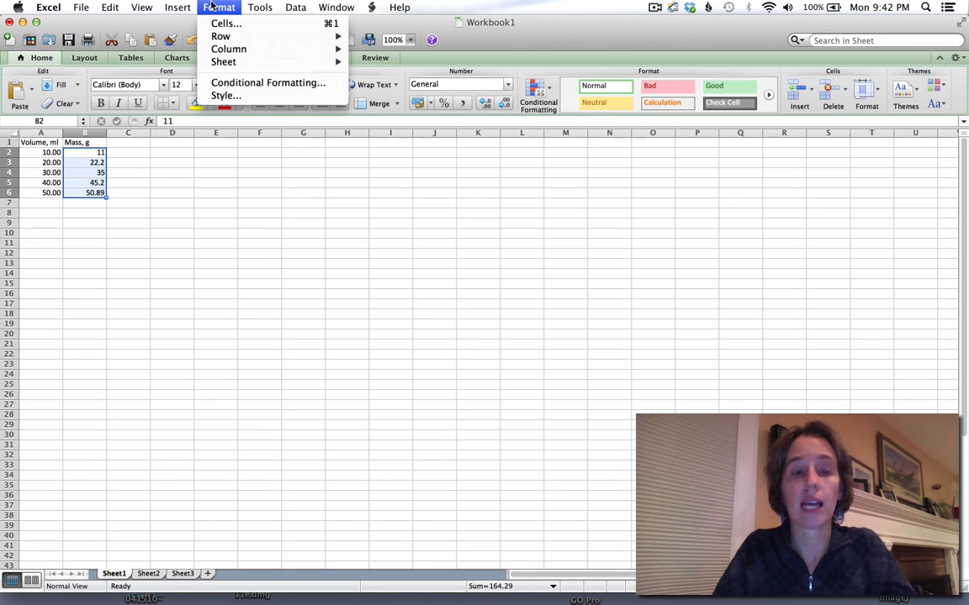
{"action": "left_click", "coordinate": [222, 25]}
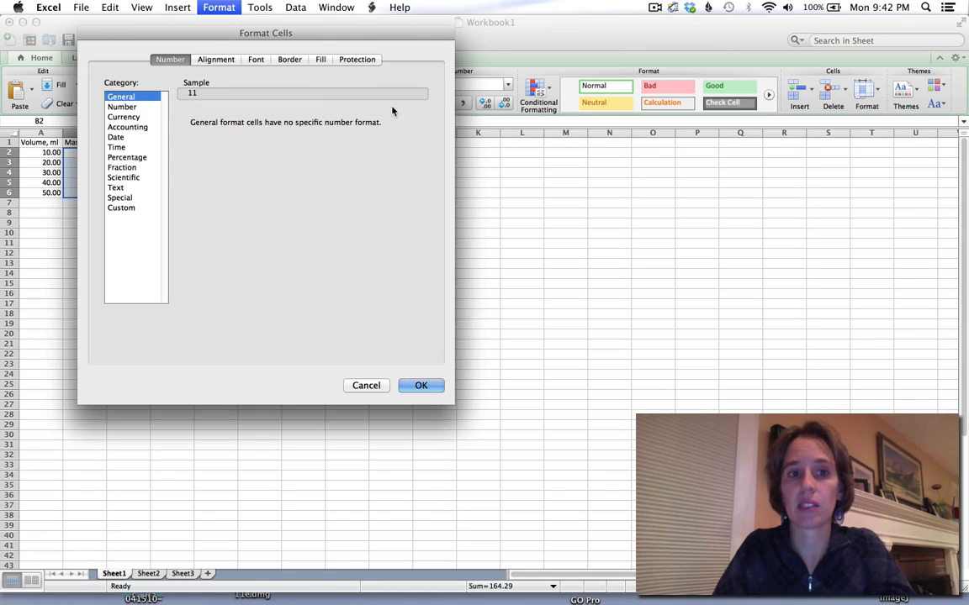
{"action": "left_click", "coordinate": [122, 108]}
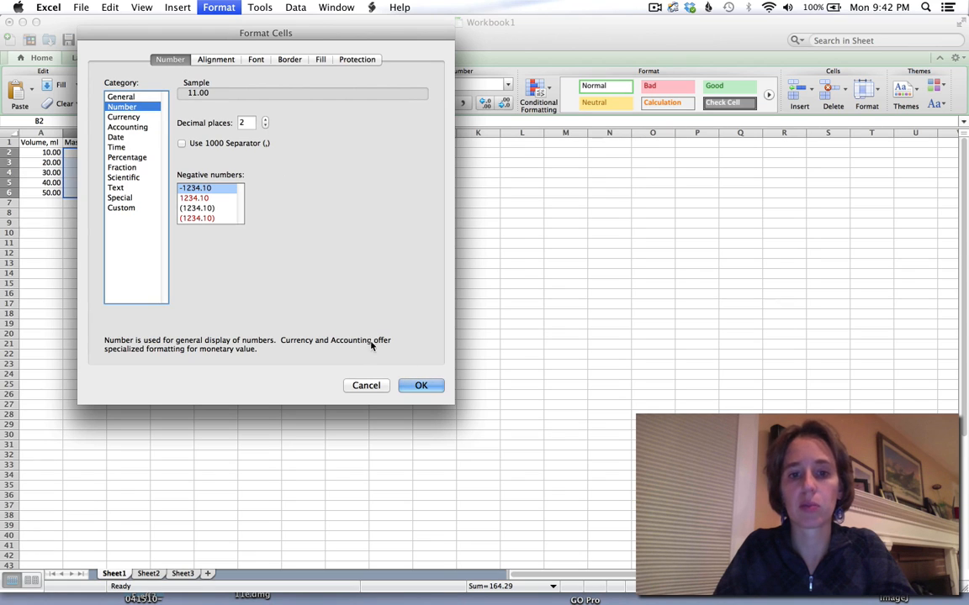
{"action": "left_click", "coordinate": [431, 387]}
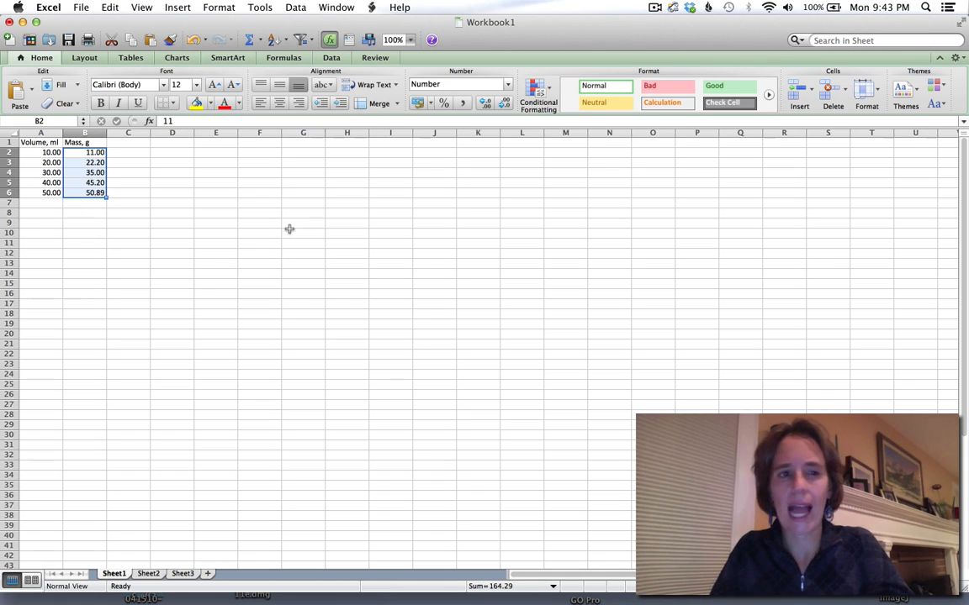
- Select the whole data table A1:B6, including the column headings
{"action": "left_click", "coordinate": [85, 286]}
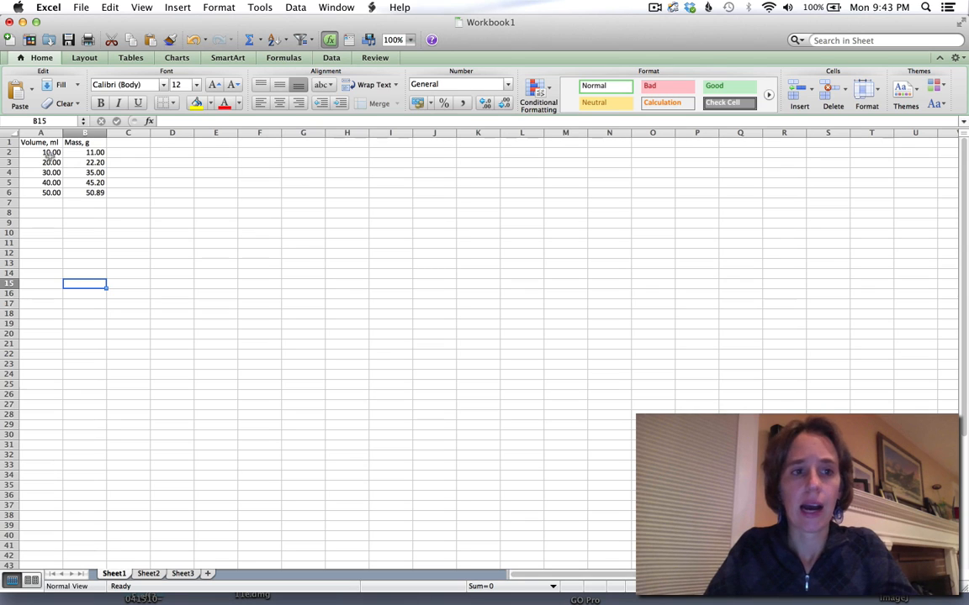
{"action": "left_click_drag", "start_coordinate": [34, 145], "coordinate": [74, 193]}
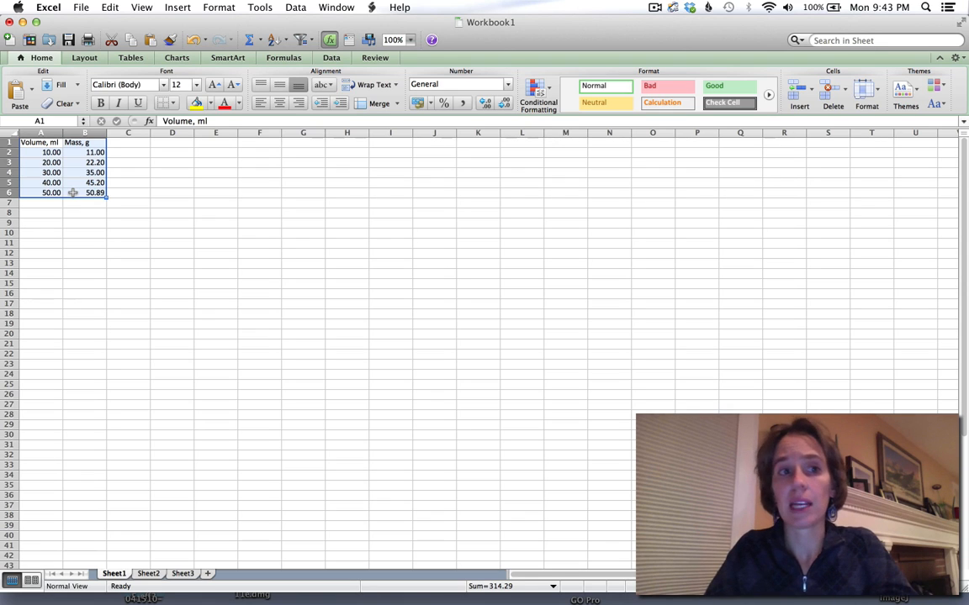
{"action": "left_click", "coordinate": [110, 7]}
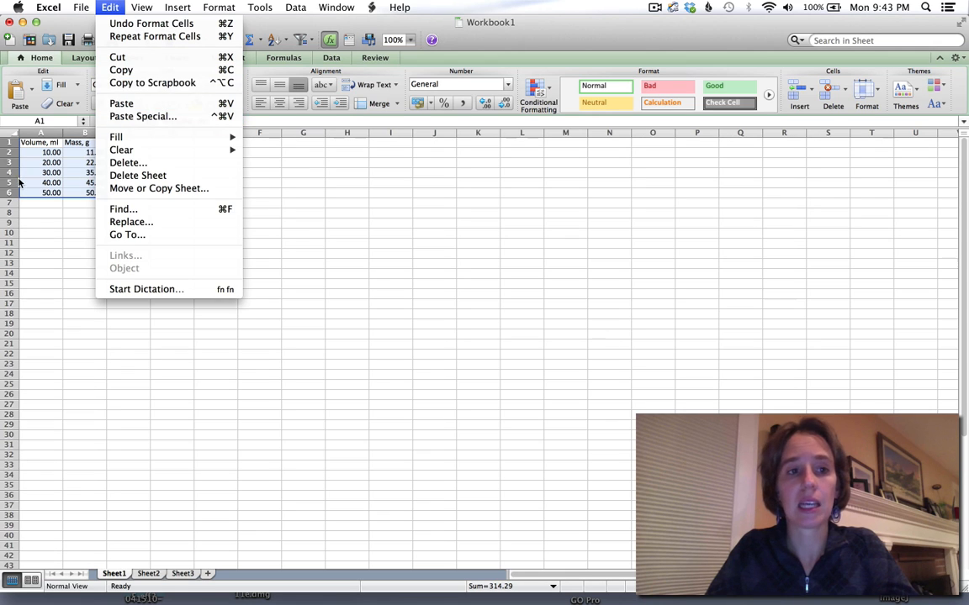
{"action": "left_click", "coordinate": [54, 217]}
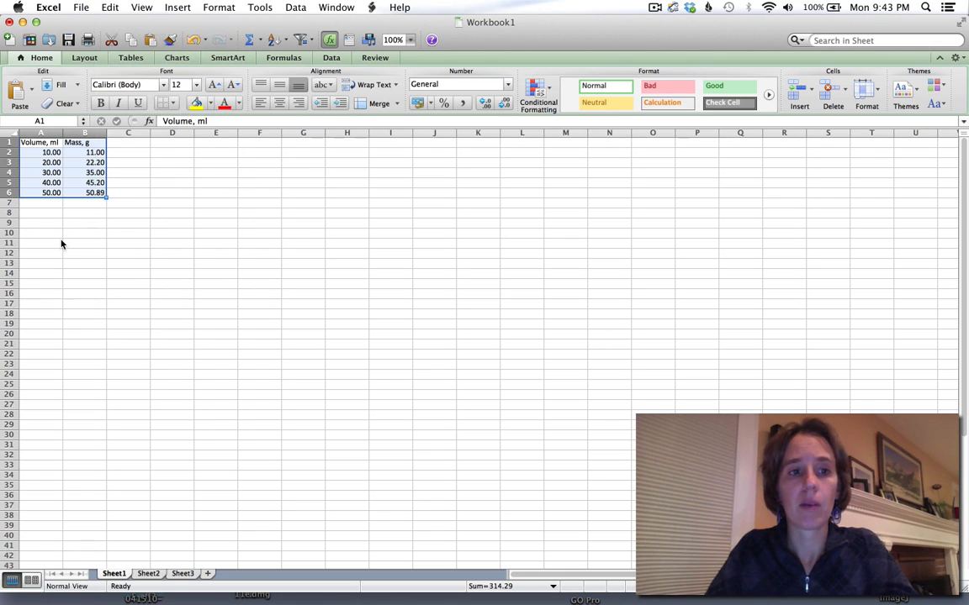
- Move the whole data table from A1:B6 so that it starts at cell F6
{"action": "left_click", "coordinate": [111, 44]}
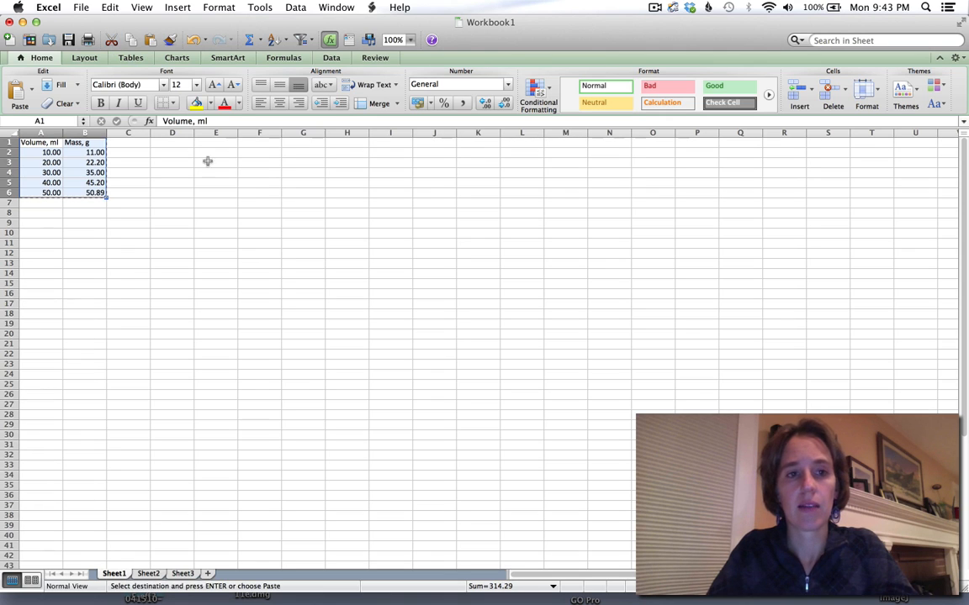
{"action": "left_click", "coordinate": [258, 191]}
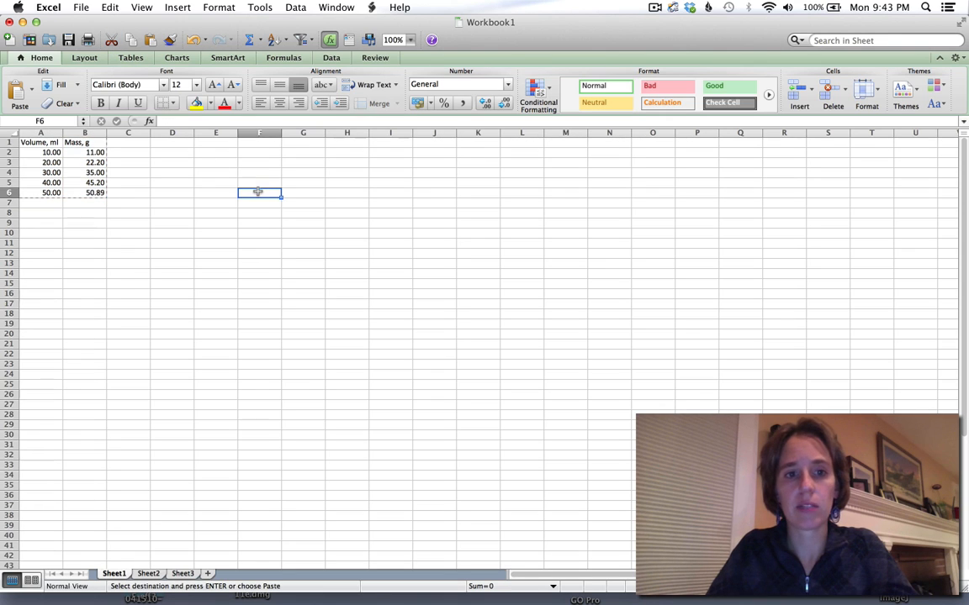
{"action": "left_click", "coordinate": [150, 40]}
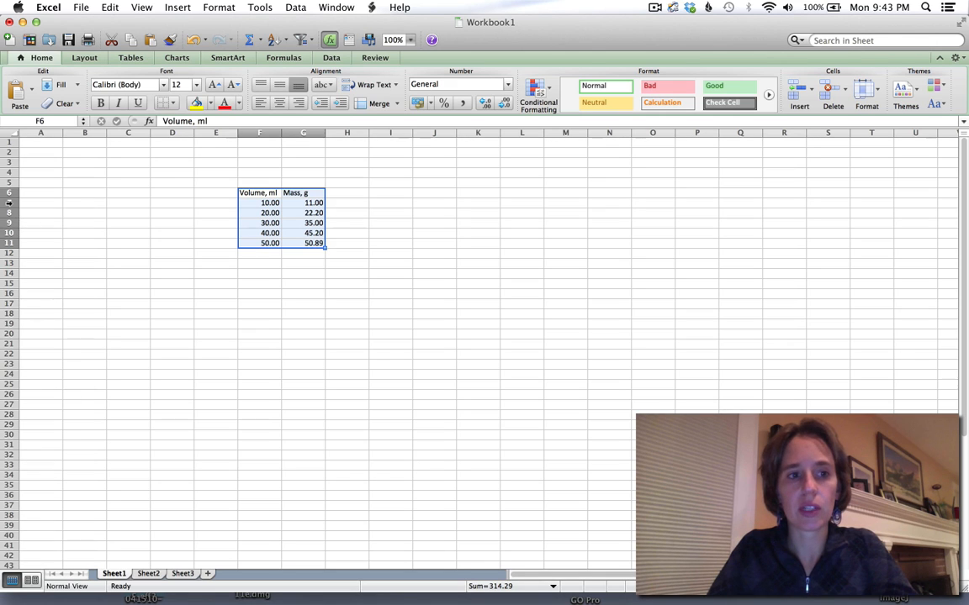
- Insert a blank row at row 7, between the column headings and the first data row
{"action": "left_click", "coordinate": [10, 203]}
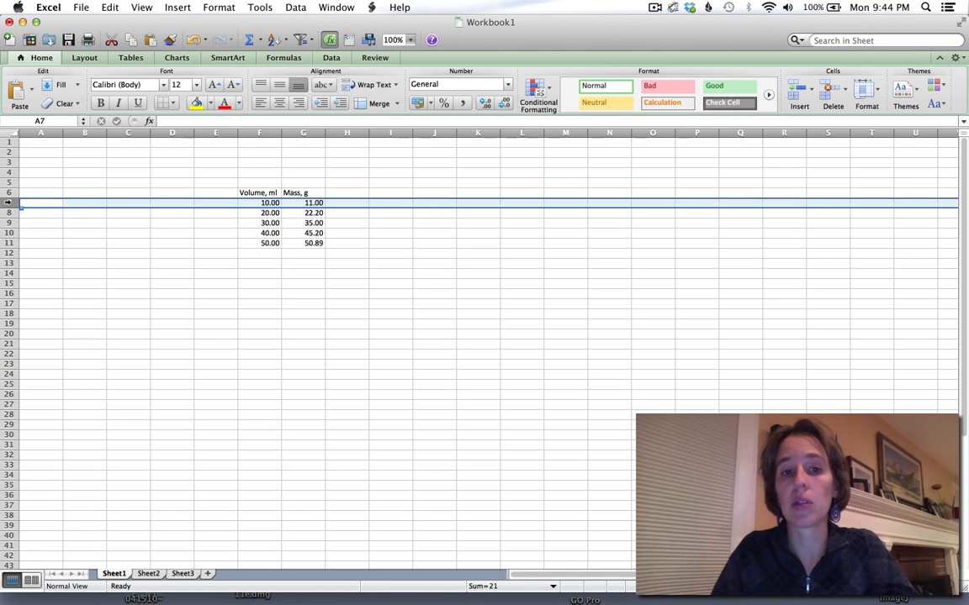
{"action": "left_click", "coordinate": [176, 8]}
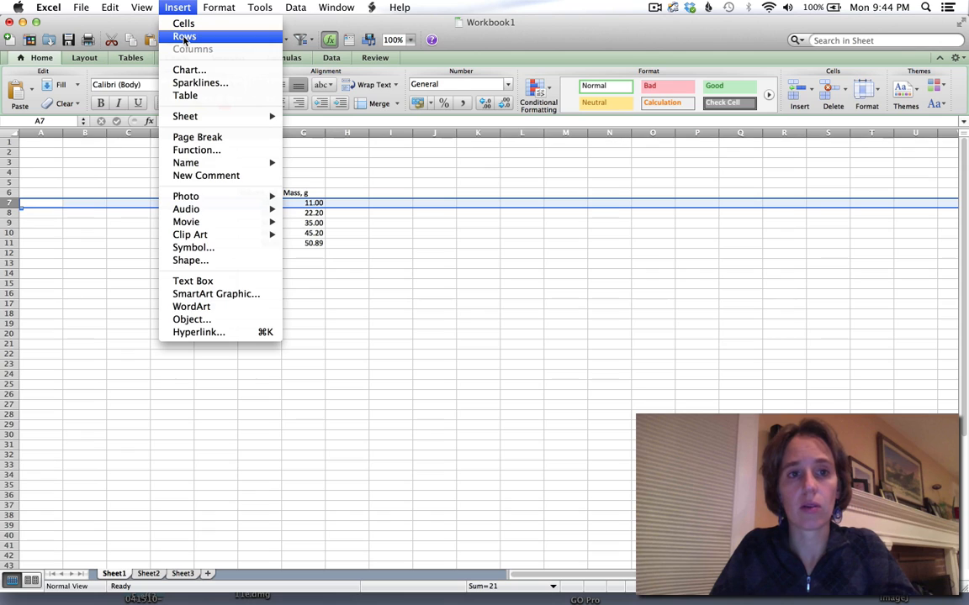
{"action": "left_click", "coordinate": [184, 37]}
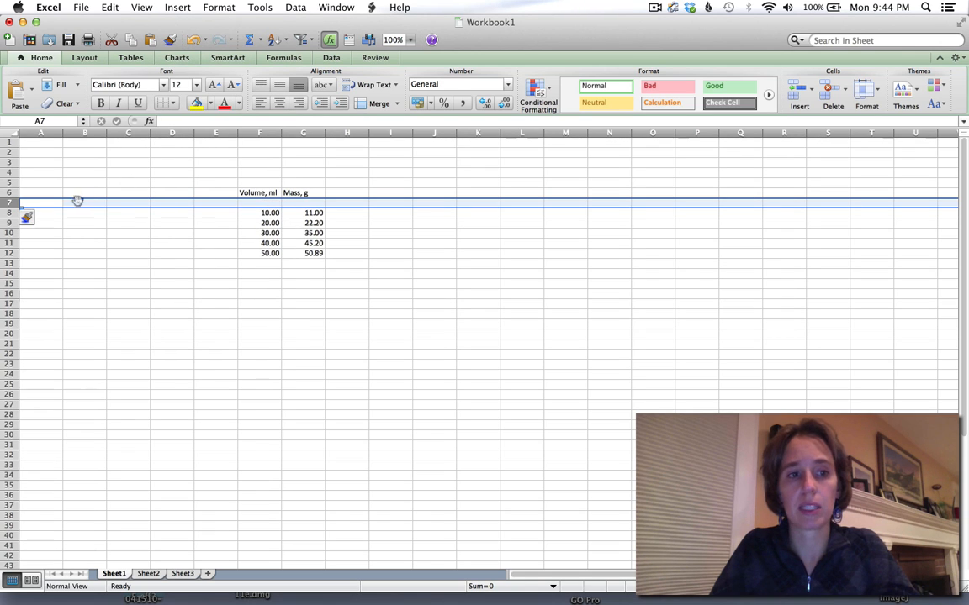
- Enter the subheading "Trial 1" in G7, under the Mass, g heading
{"action": "left_click", "coordinate": [299, 203]}
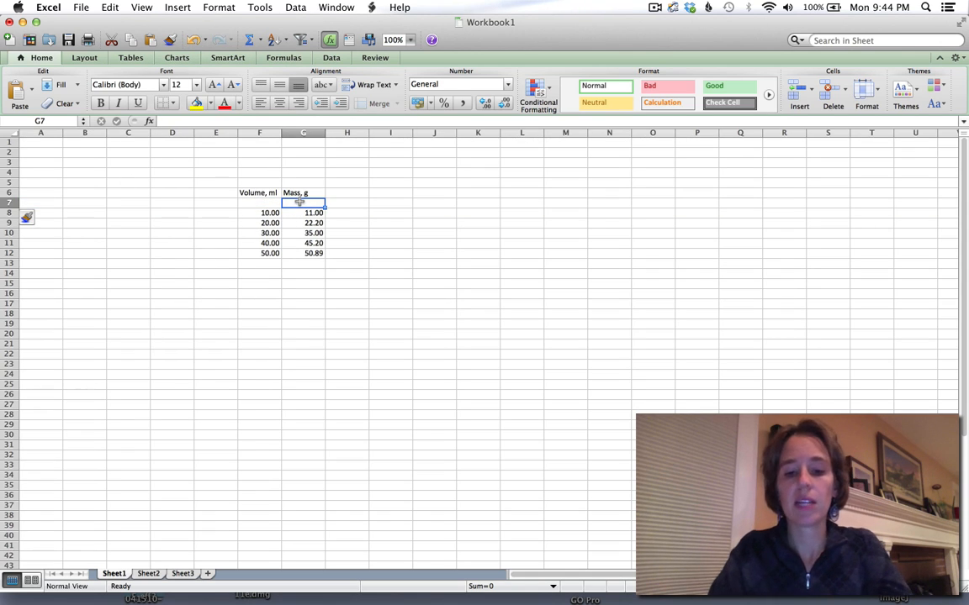
{"action": "type", "text": "Trial"}
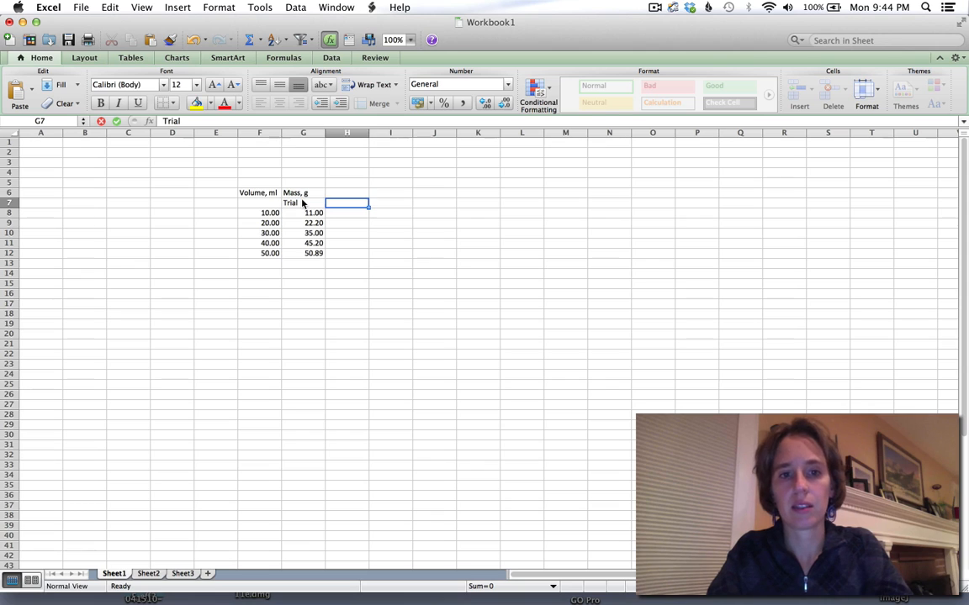
{"action": "key", "text": "Tab"}
{"action": "left_click", "coordinate": [301, 203]}
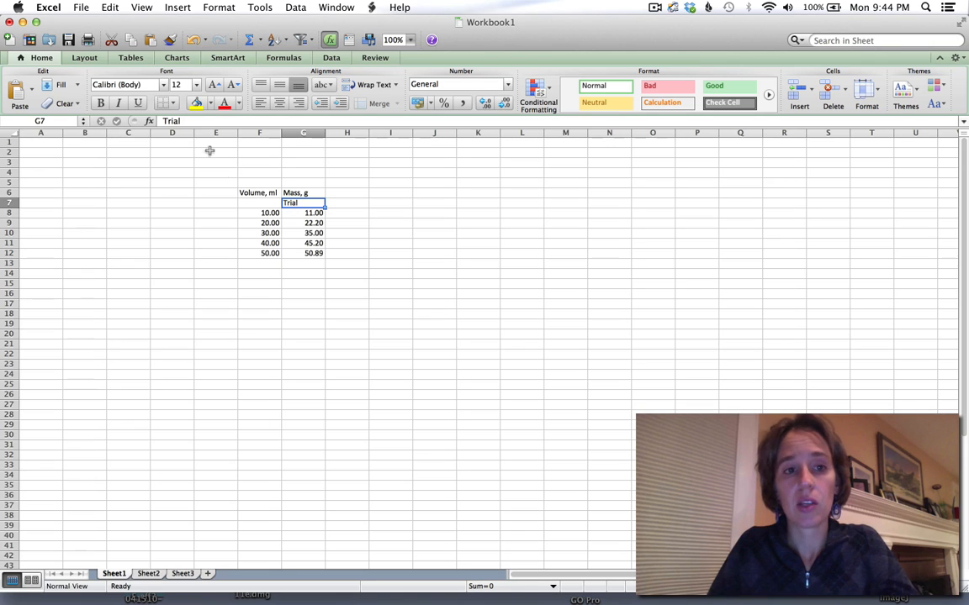
{"action": "left_click", "coordinate": [186, 121]}
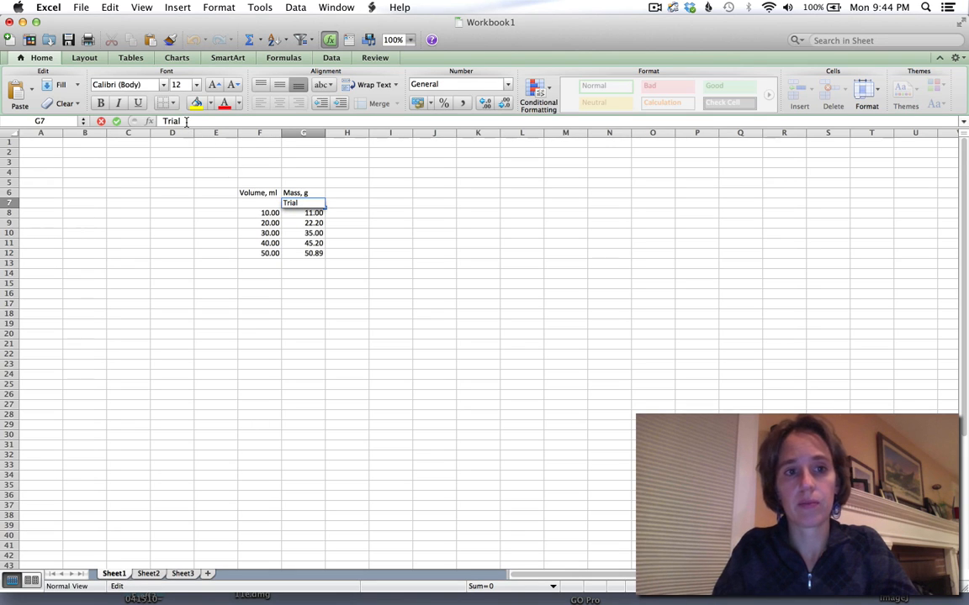
{"action": "type", "text": "1"}
{"action": "key", "text": "Return"}
- Enter the subheadings "Trial 2" in H7 and "Trial 3" in I7
{"action": "key", "text": "Up"}
{"action": "key", "text": "Right"}
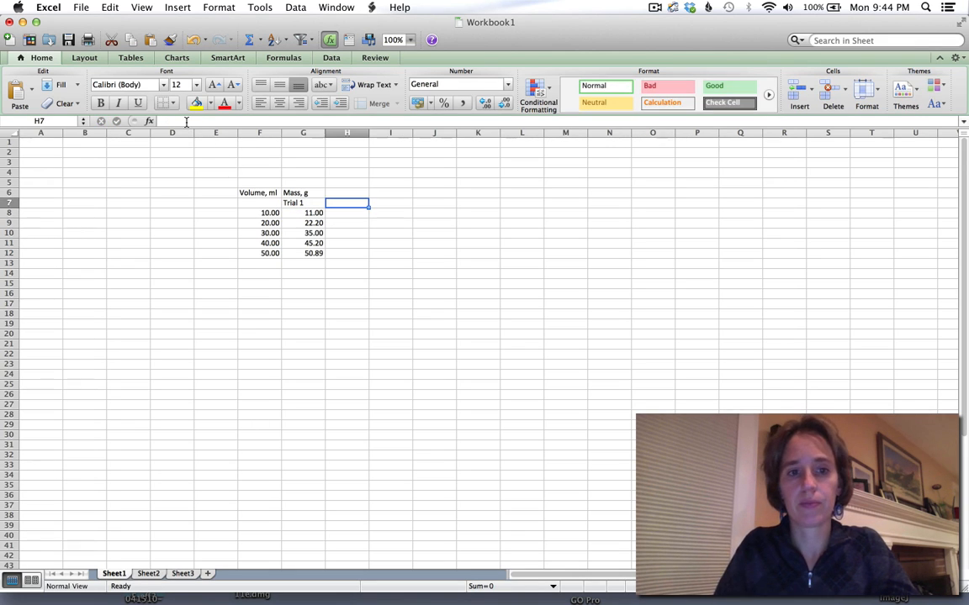
{"action": "type", "text": "Trial 2"}
{"action": "key", "text": "Tab"}
{"action": "type", "text": "Trial 3"}
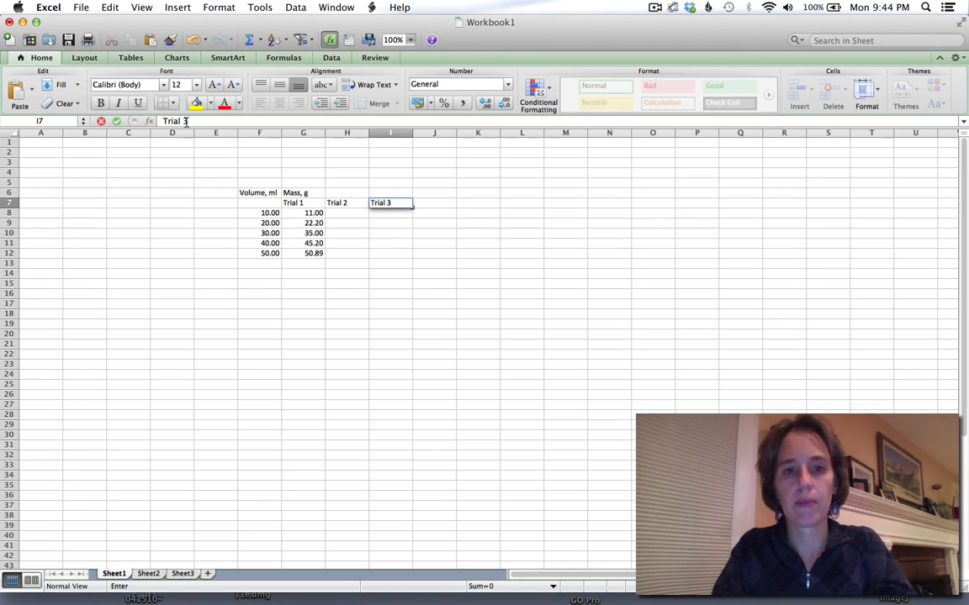
{"action": "key", "text": "Return"}
- Enter the masses for the 10.00 ml row: 11.33 for Trial 2 in H8 and 11.18 for Trial 3 in I8
{"action": "key", "text": "Left"}
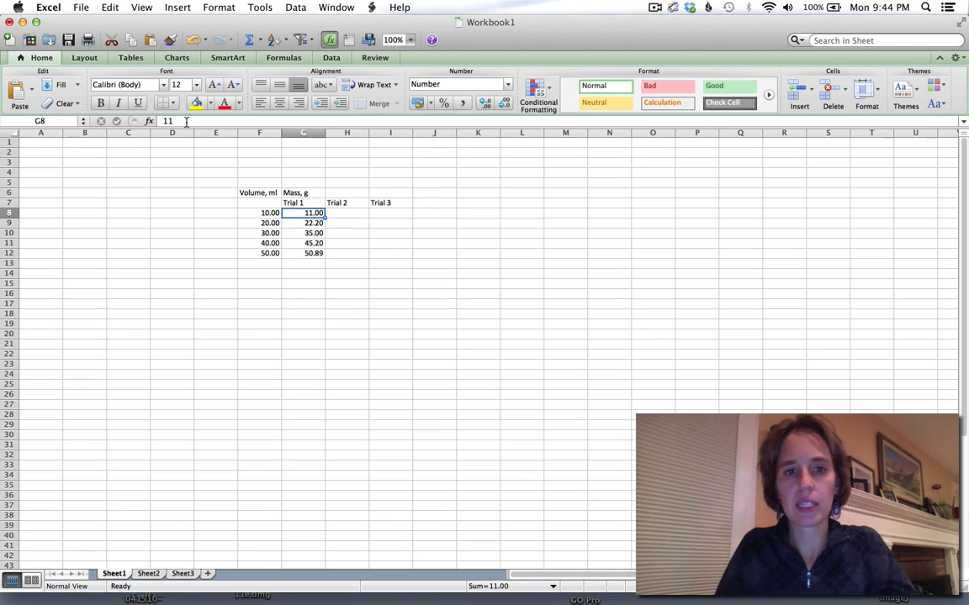
{"action": "key", "text": "Right"}
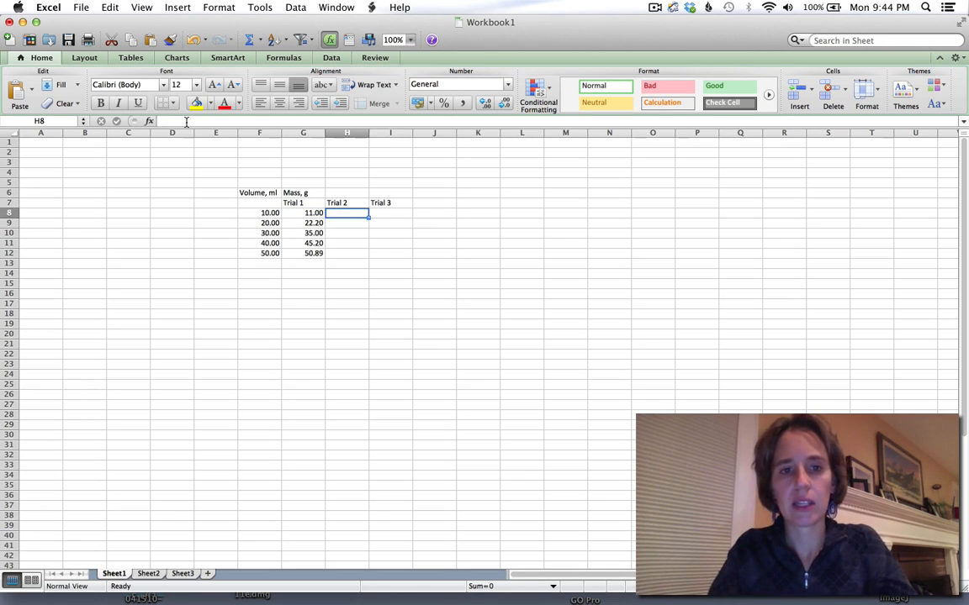
{"action": "type", "text": "11.33"}
{"action": "key", "text": "Right"}
{"action": "type", "text": "1"}
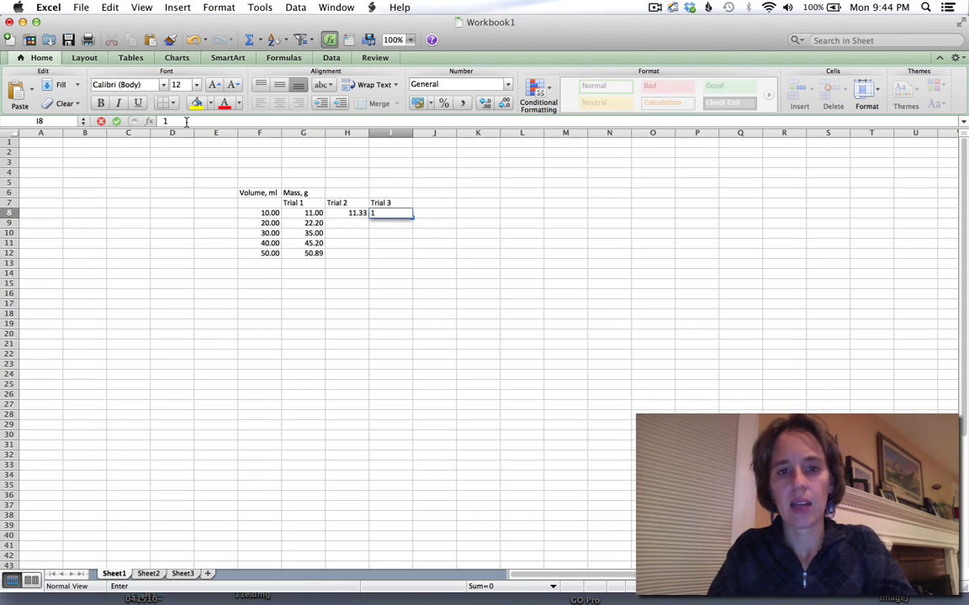
{"action": "type", "text": "1."}
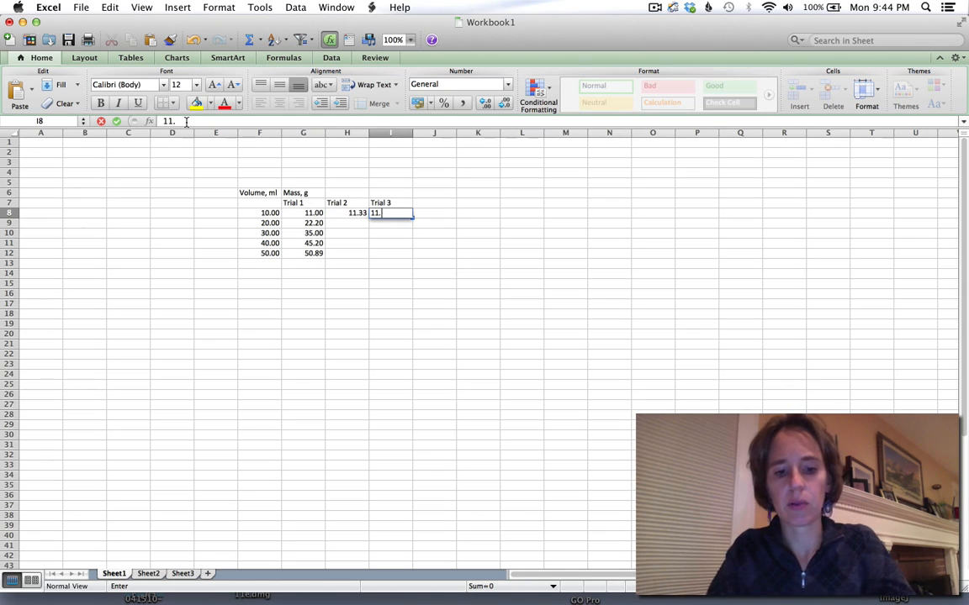
{"action": "type", "text": "1"}
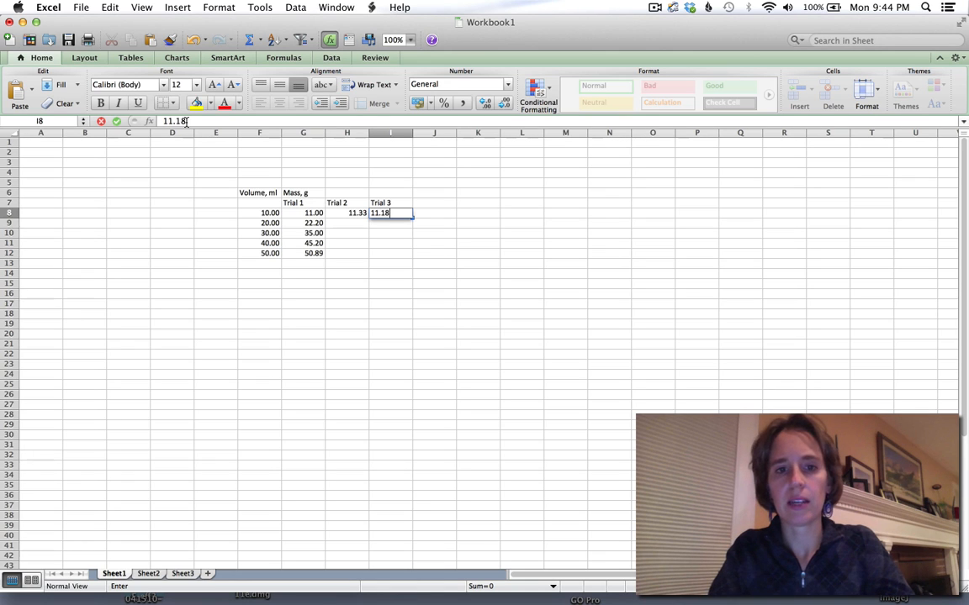
{"action": "type", "text": "8"}
{"action": "key", "text": "Return"}
- Enter the heading "Average" in J7, next to Trial 3
{"action": "key", "text": "Left"}
{"action": "key", "text": "Left"}
{"action": "key", "text": "Left"}
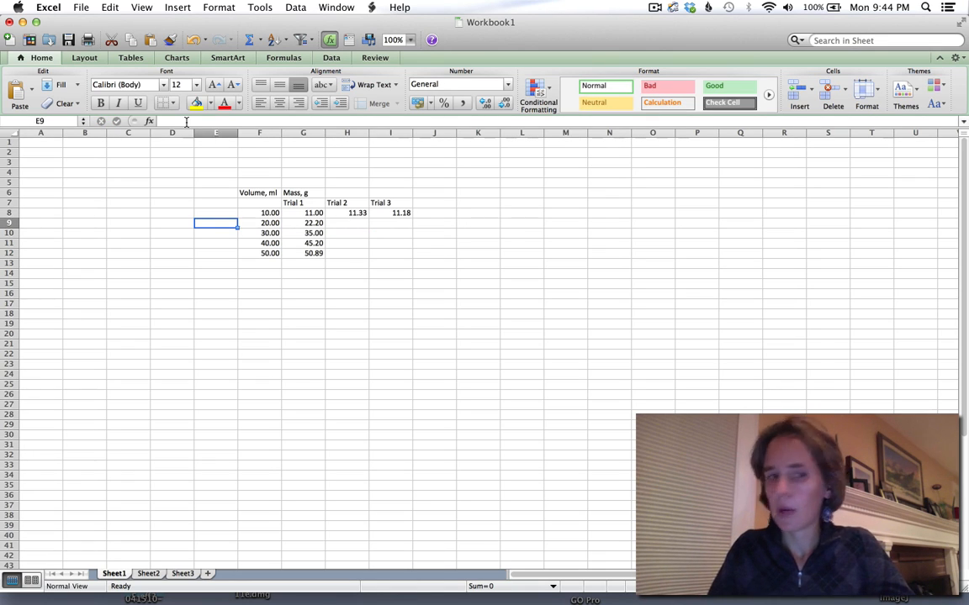
{"action": "key", "text": "Up"}
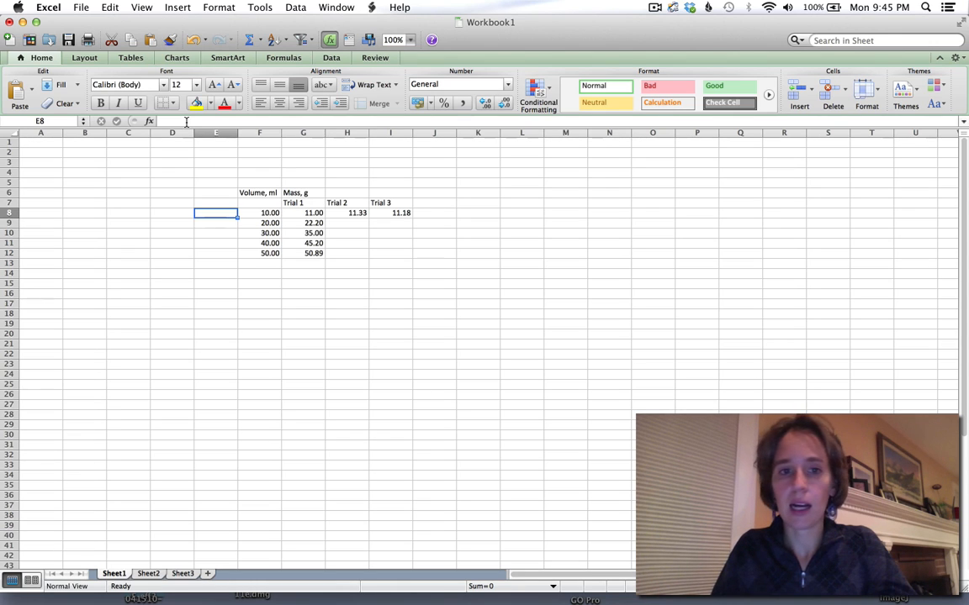
{"action": "key", "text": "Right"}
{"action": "key", "text": "Right"}
{"action": "key", "text": "Right"}
{"action": "key", "text": "Right"}
{"action": "key", "text": "Right"}
{"action": "key", "text": "Up"}
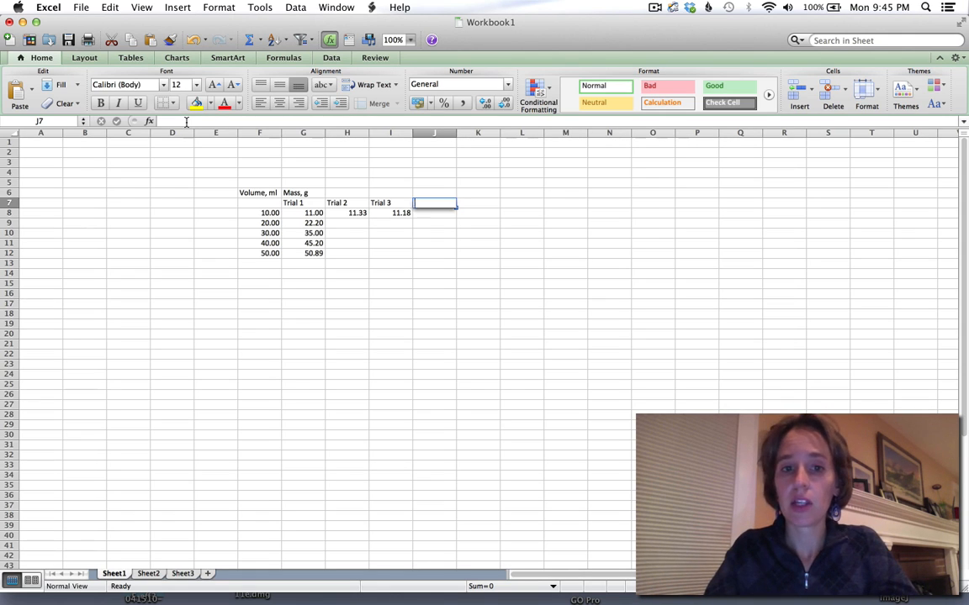
{"action": "type", "text": "Average"}
{"action": "key", "text": "Return"}
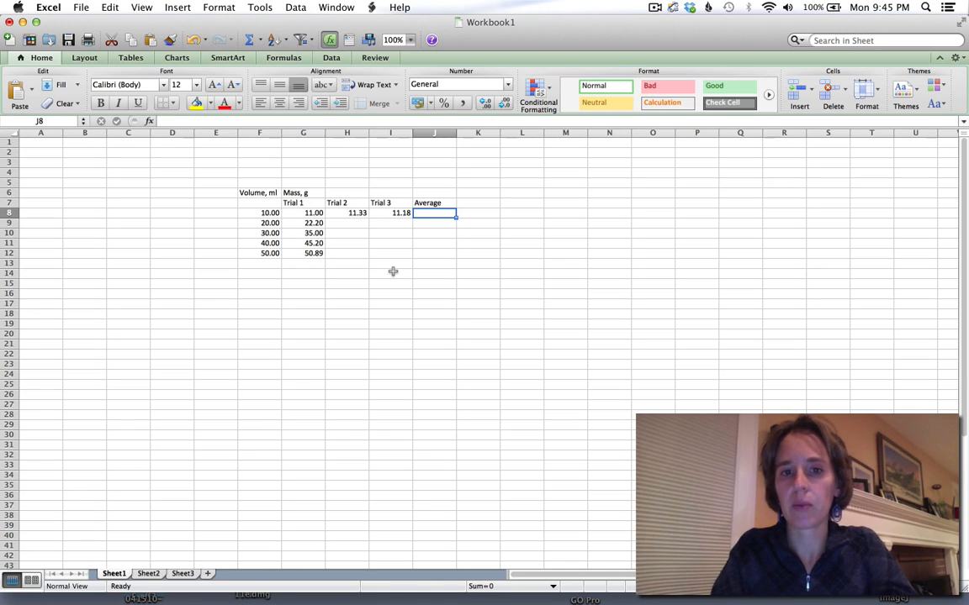
- Calculate the mean of the three trials in J8 with the formula =(G8+H8+I8)/3
{"action": "type", "text": "="}
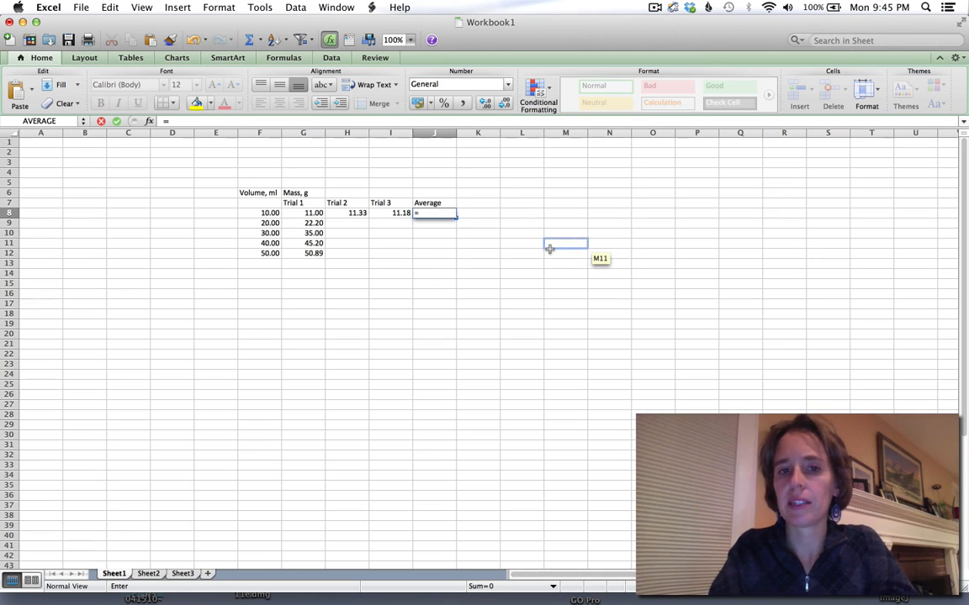
{"action": "type", "text": "("}
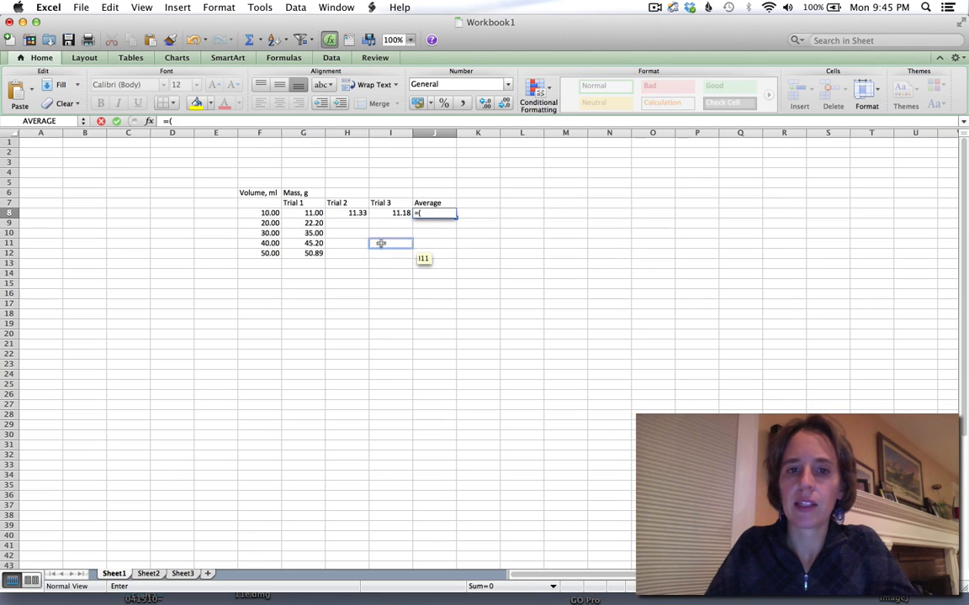
{"action": "left_click", "coordinate": [299, 215]}
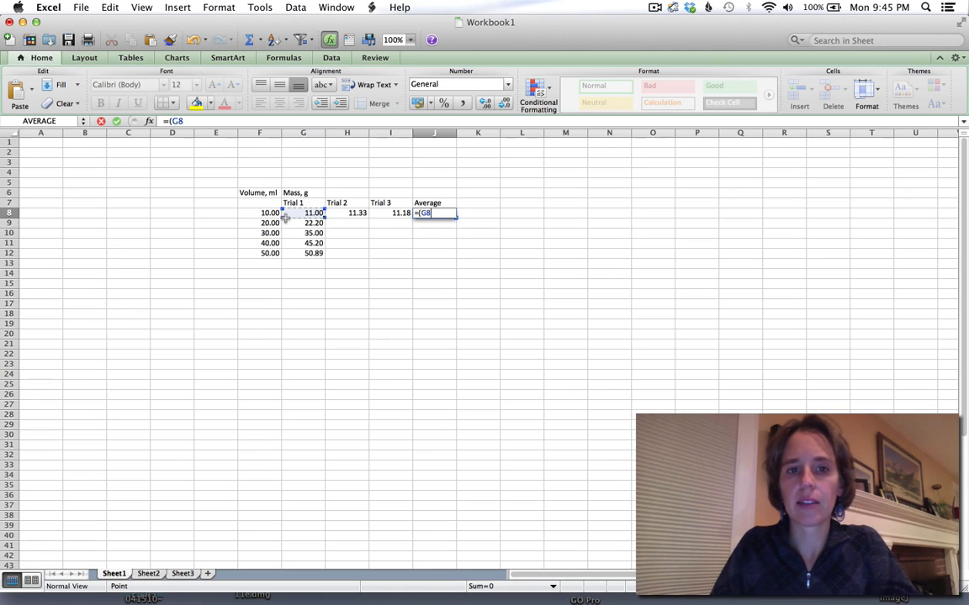
{"action": "type", "text": "+"}
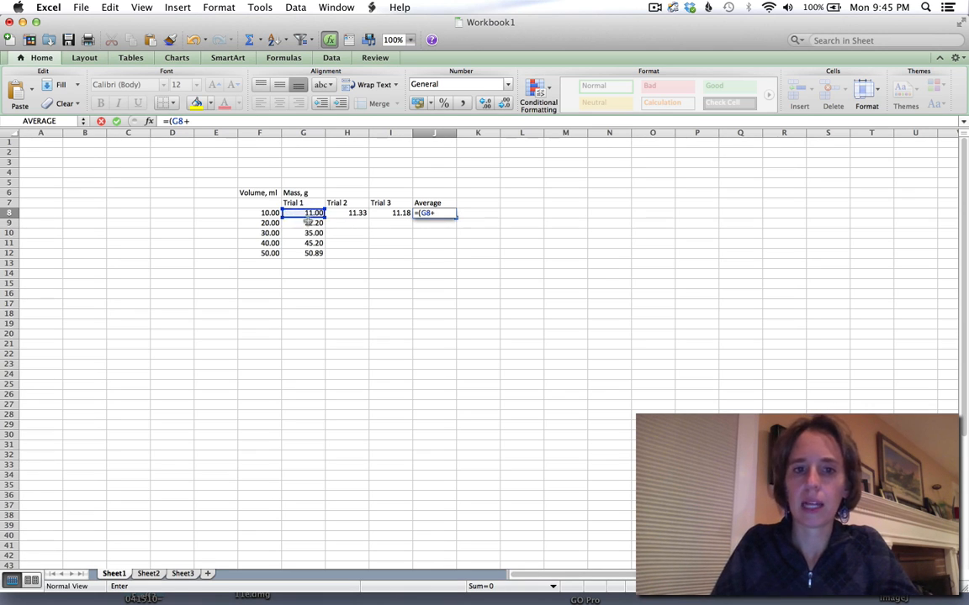
{"action": "left_click", "coordinate": [348, 215]}
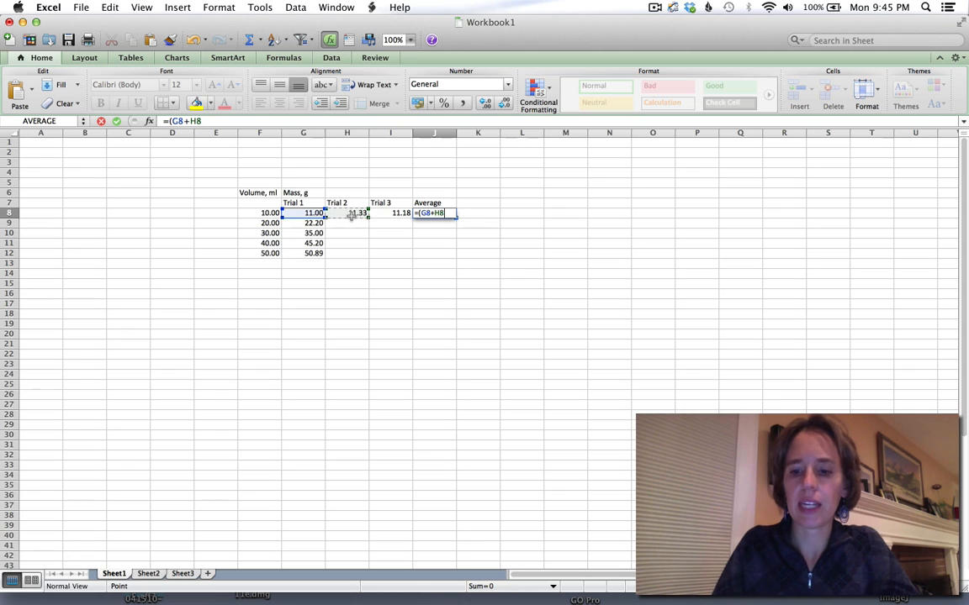
{"action": "type", "text": "+"}
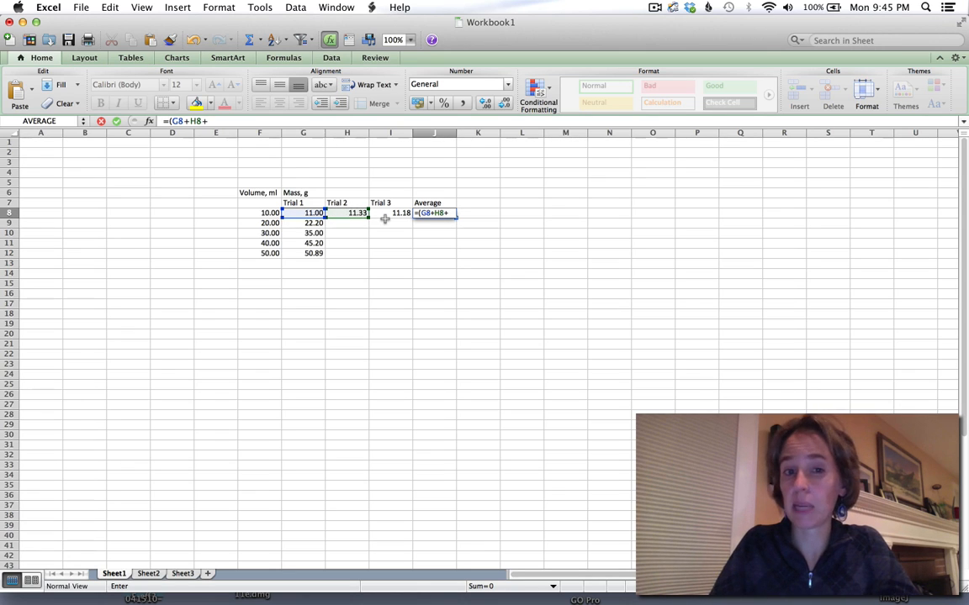
{"action": "left_click", "coordinate": [399, 215]}
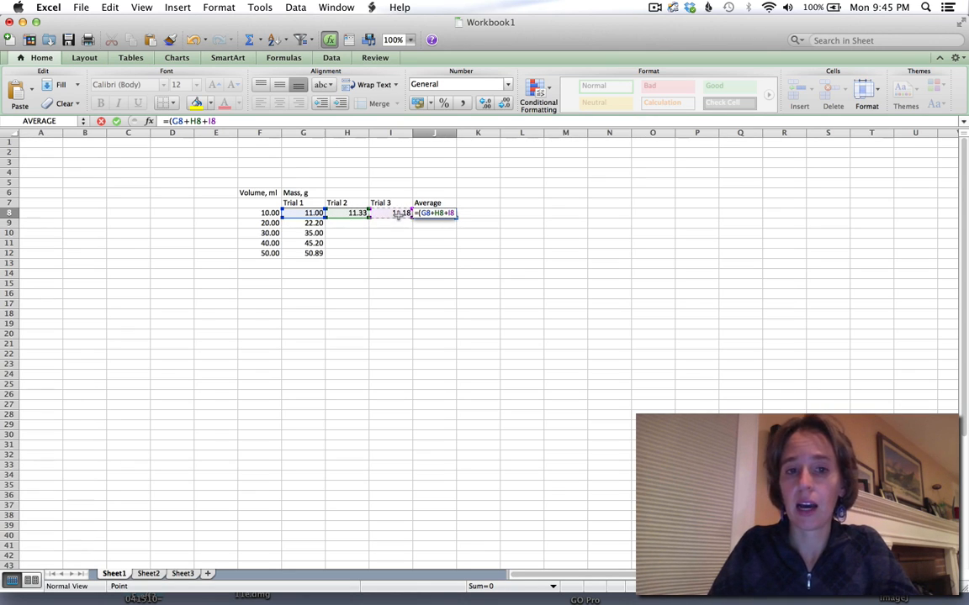
{"action": "type", "text": ")"}
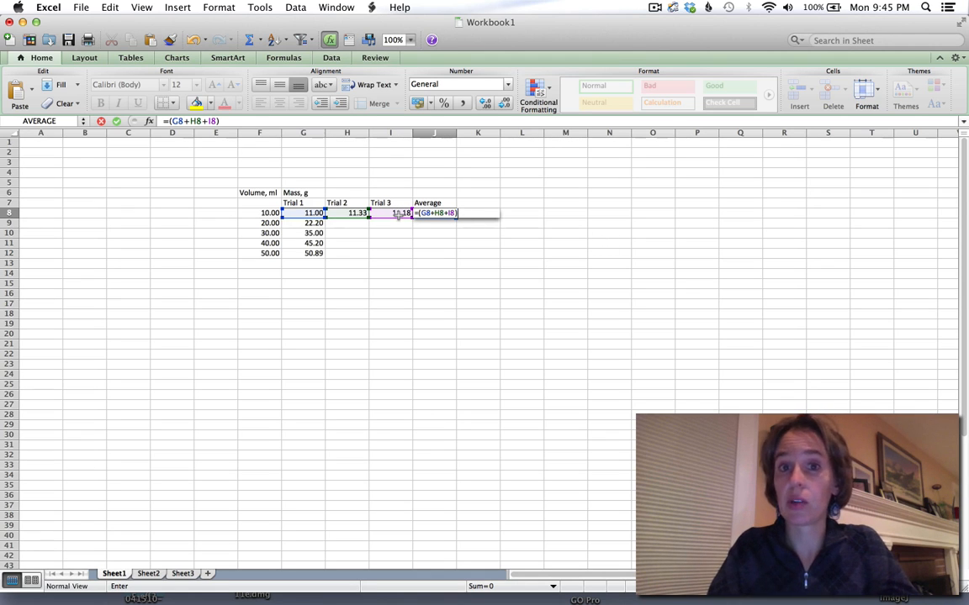
{"action": "type", "text": "/3"}
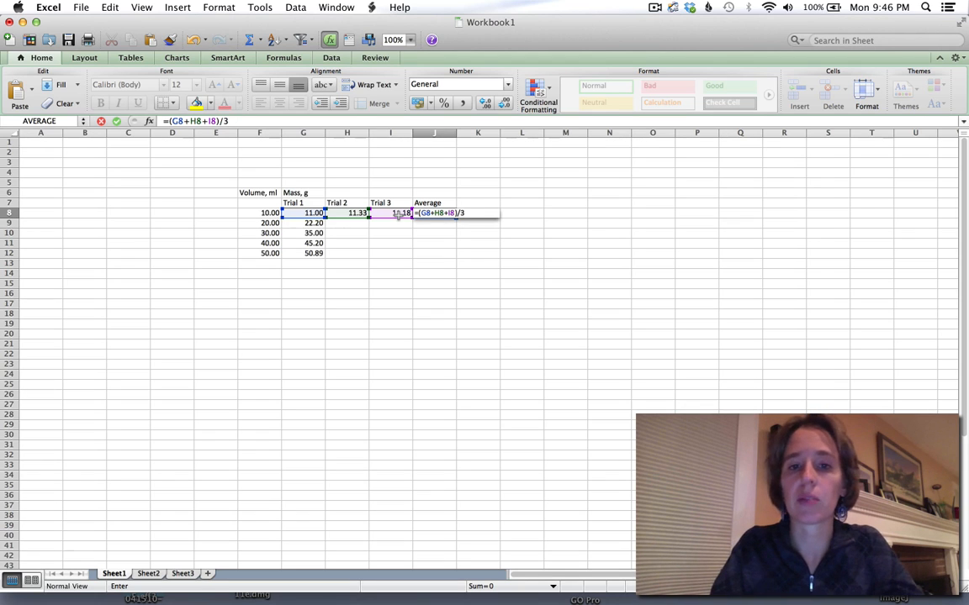
{"action": "key", "text": "Return"}
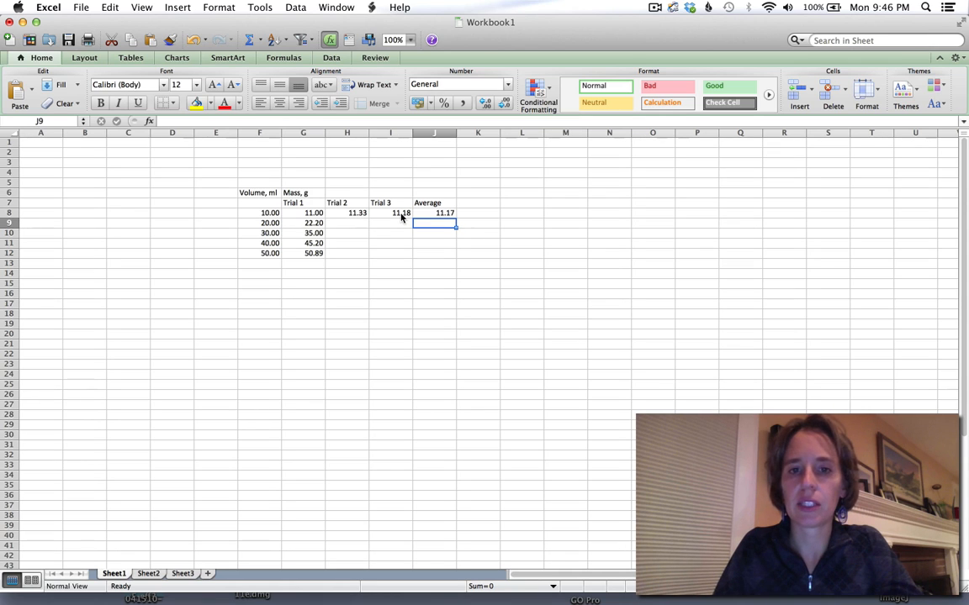
- Enter a second "Average" heading in K7, beside the existing one
{"action": "key", "text": "Up"}
{"action": "key", "text": "Right"}
{"action": "key", "text": "Up"}
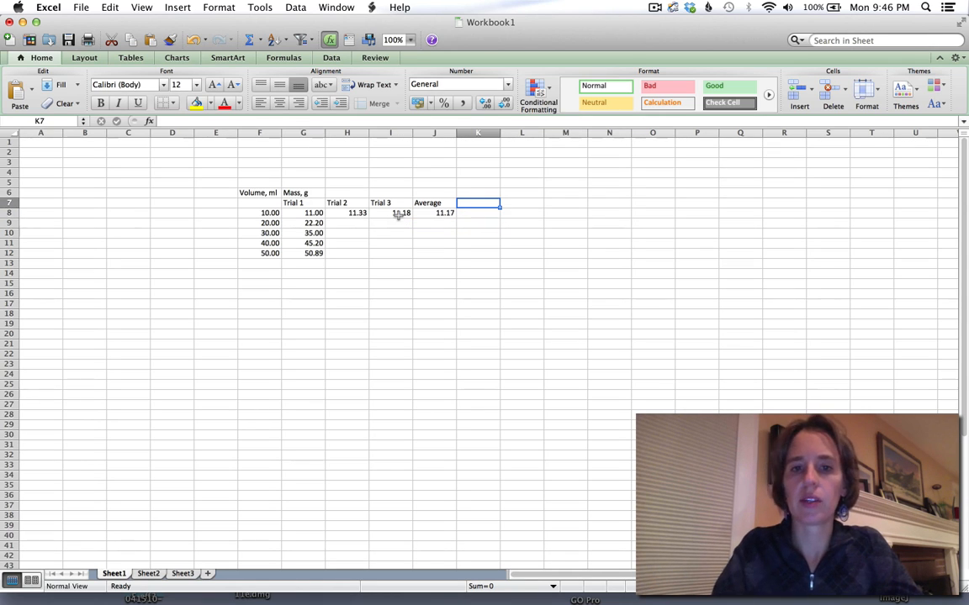
{"action": "type", "text": "Average"}
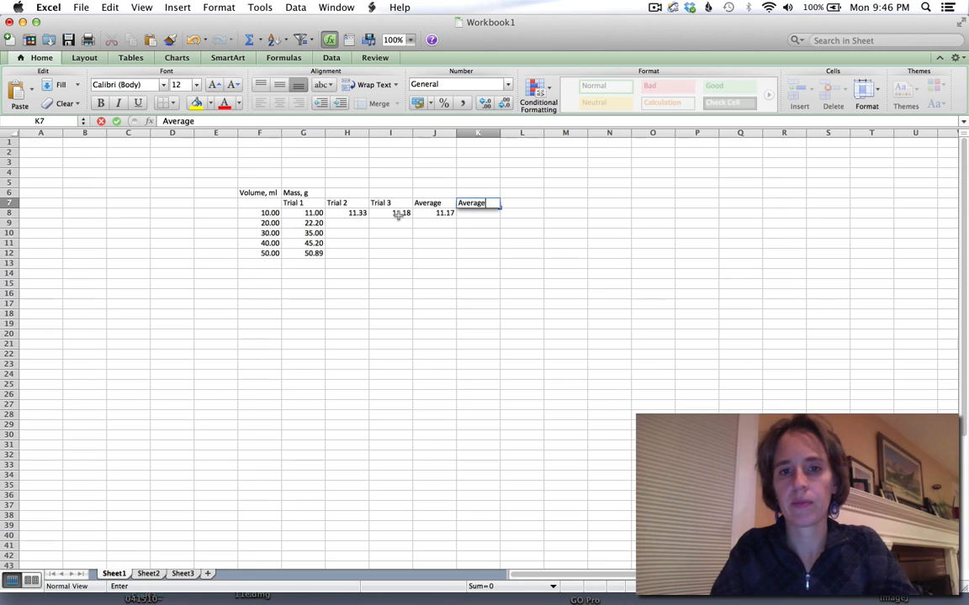
{"action": "key", "text": "Return"}
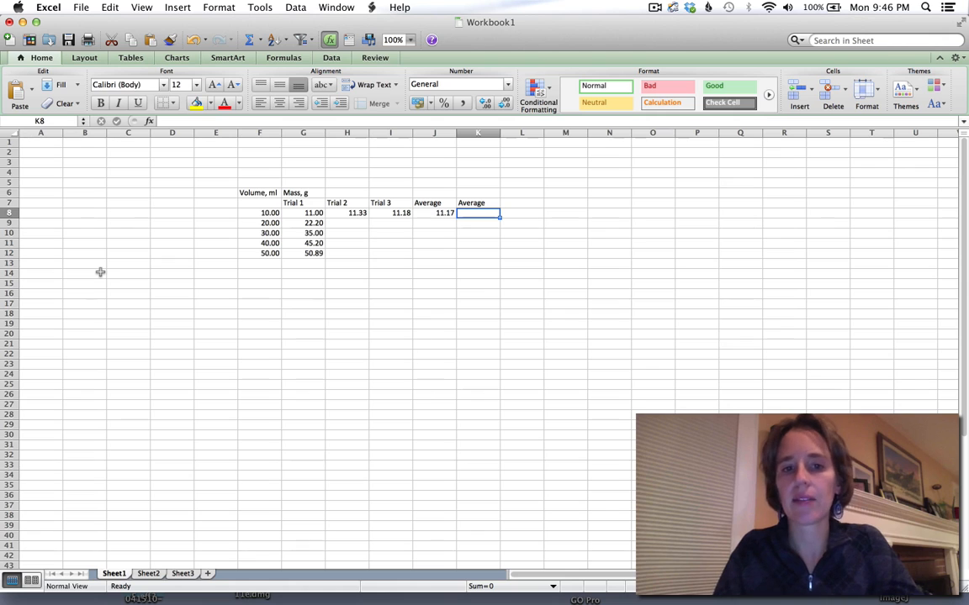
- Calculate the mean of the three 10.00 ml trials in K8 with the formula =AVERAGE(G8:I8)
{"action": "type", "text": "="}
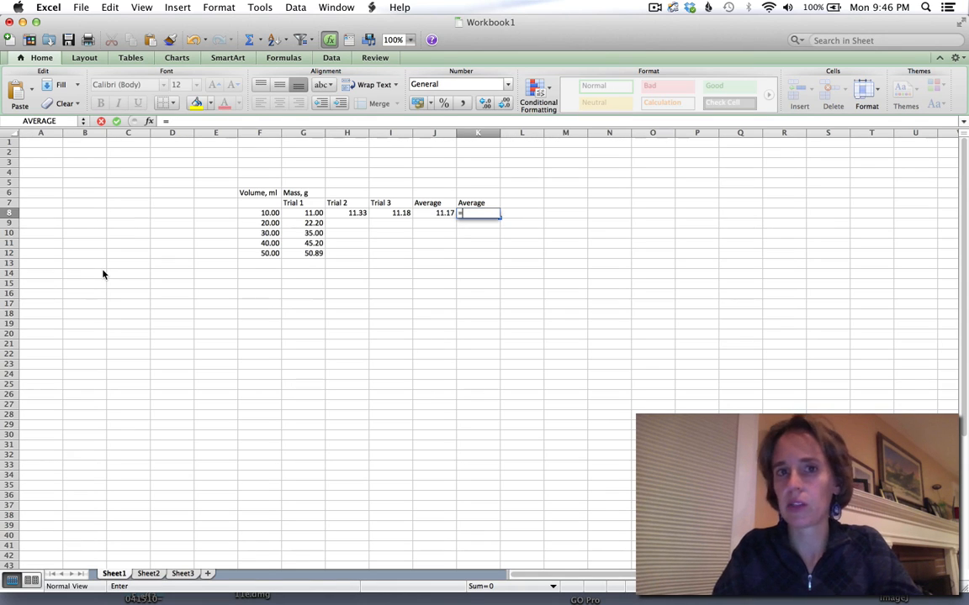
{"action": "type", "text": "aver"}
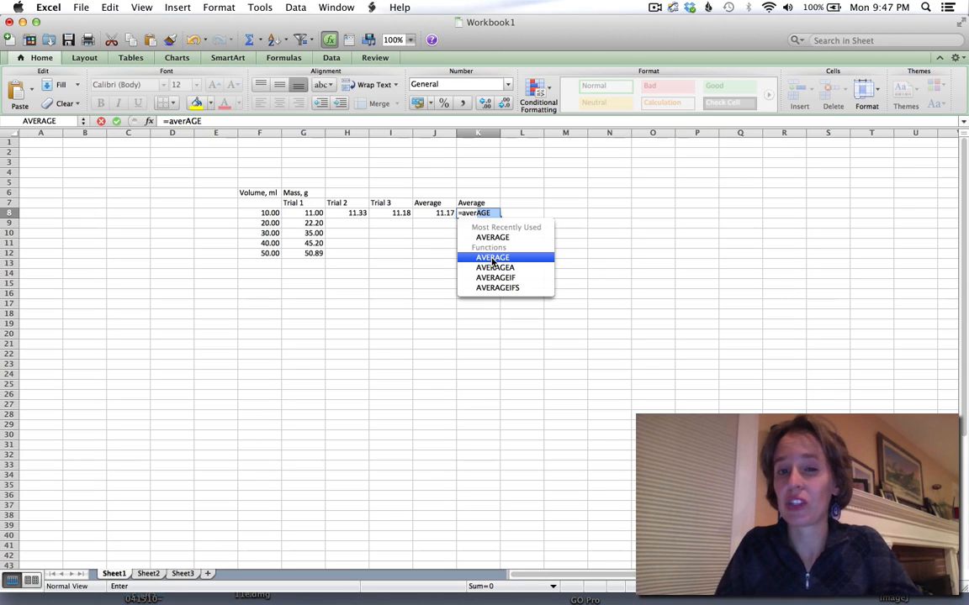
{"action": "double_click", "coordinate": [492, 259]}
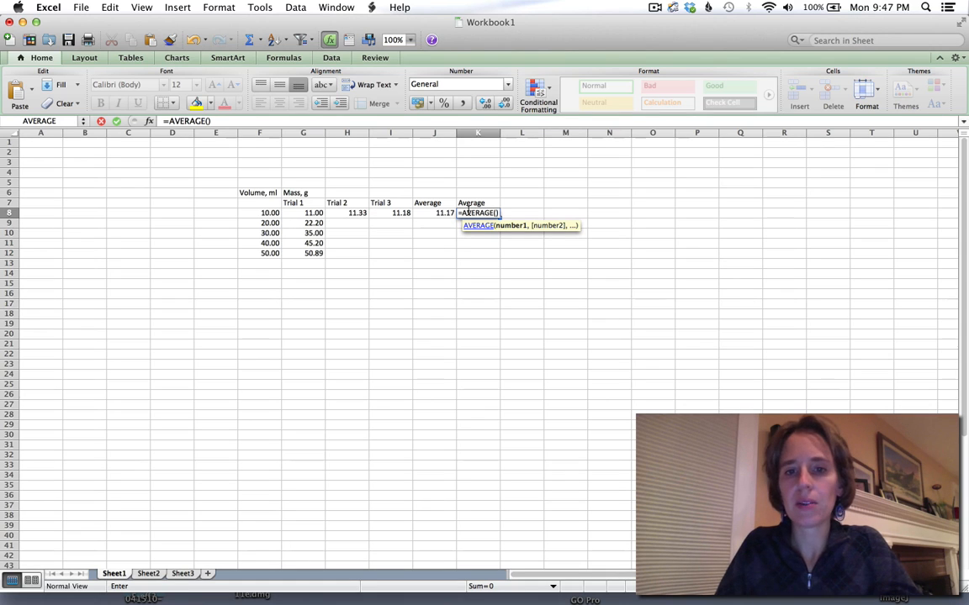
{"action": "left_click", "coordinate": [309, 216]}
{"action": "left_click_drag", "start_coordinate": [335, 217], "coordinate": [397, 215]}
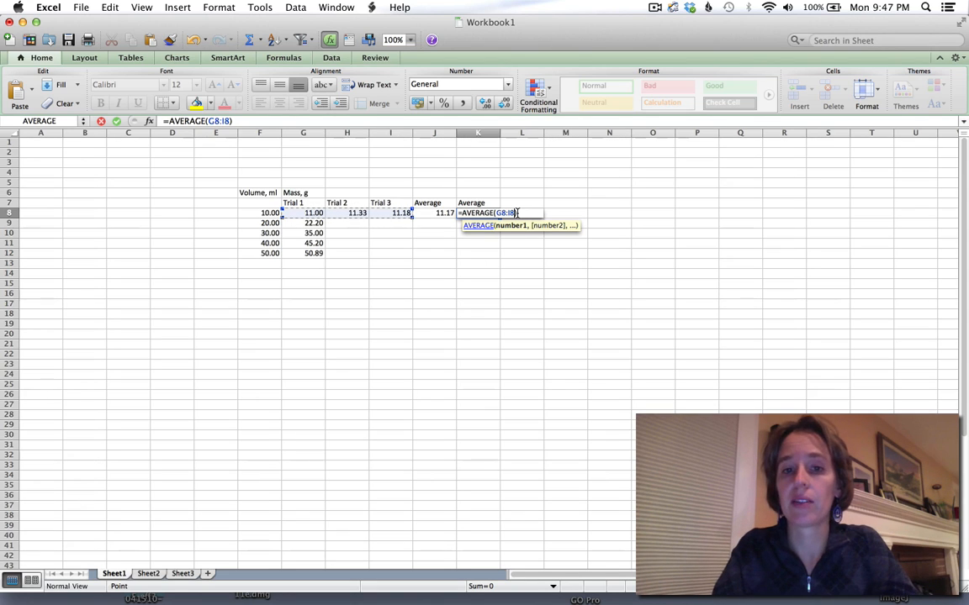
{"action": "key", "text": "Return"}
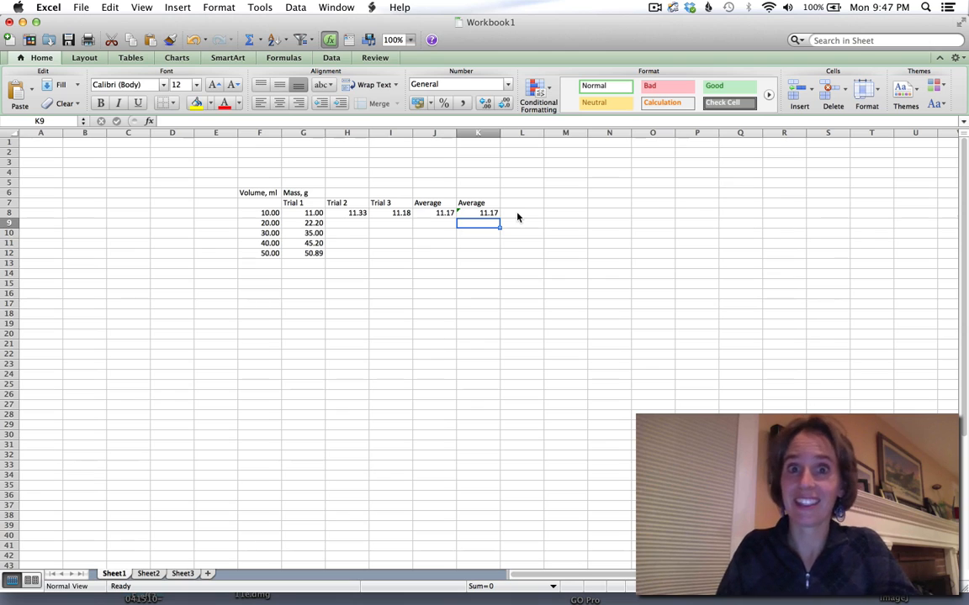
{"action": "key", "text": "Up"}
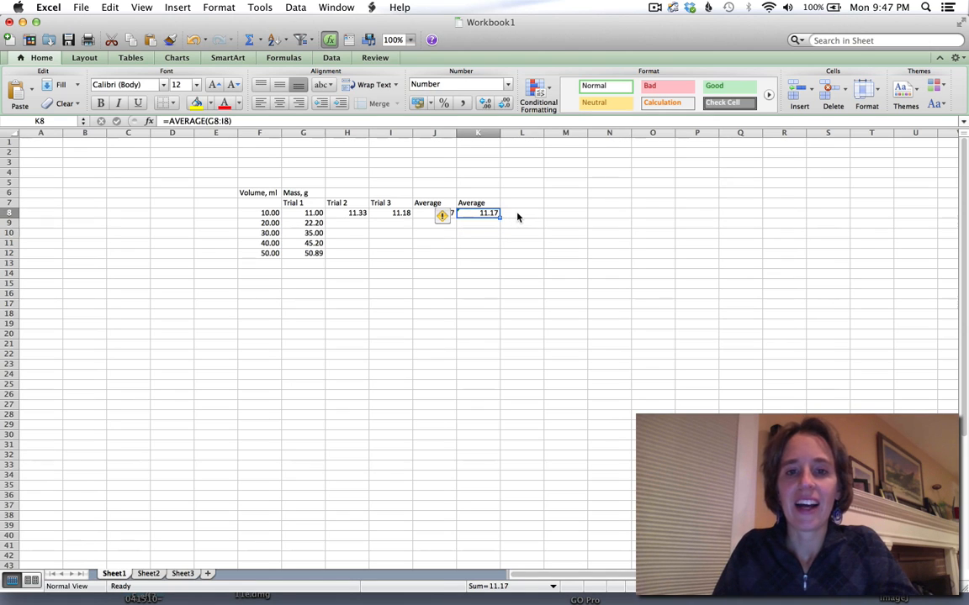
- Clear the second average formula from K8 and its heading from K7
{"action": "key", "text": "Up"}
{"action": "key", "text": "Right"}
{"action": "key", "text": "Left"}
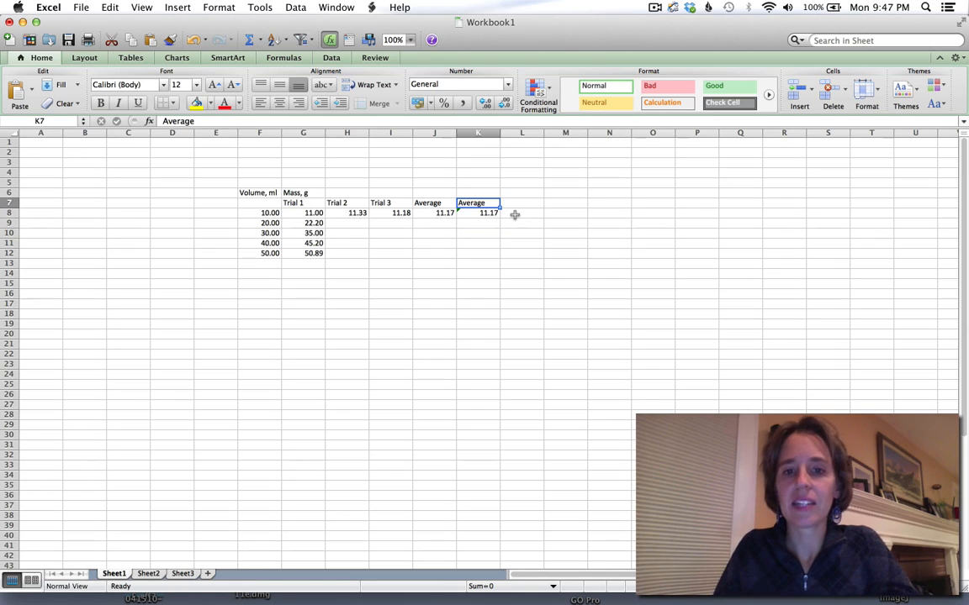
{"action": "key", "text": "shift+Left"}
{"action": "key", "text": "Right"}
{"action": "key", "text": "Down"}
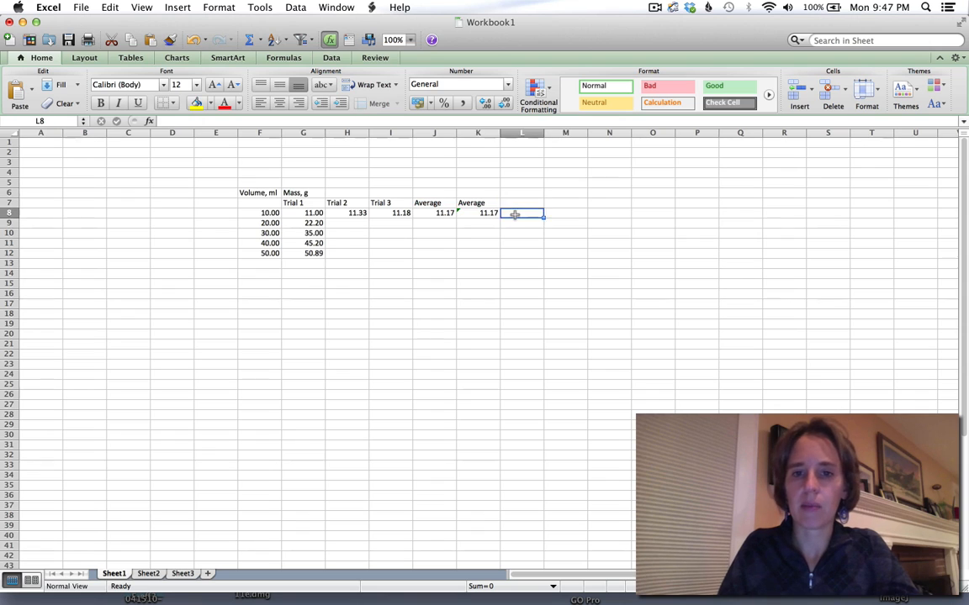
{"action": "key", "text": "Left"}
{"action": "key", "text": "BackSpace"}
{"action": "key", "text": "Up"}
{"action": "key", "text": "BackSpace"}
- Enter the heading "Density, g/ml" in K7, beside the Average heading
{"action": "key", "text": "Right"}
{"action": "key", "text": "Left"}
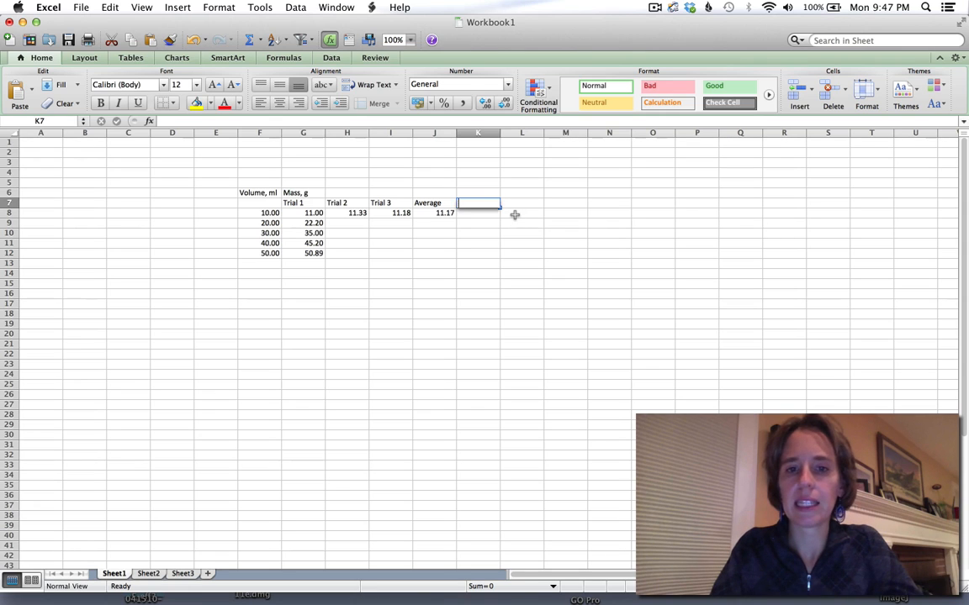
{"action": "type", "text": "Density, g/ml"}
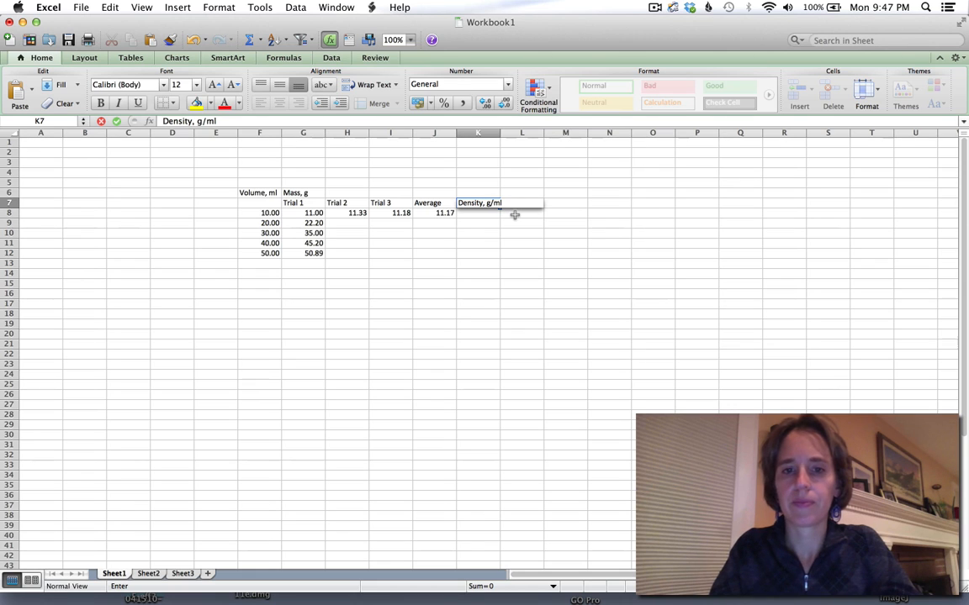
{"action": "key", "text": "Return"}
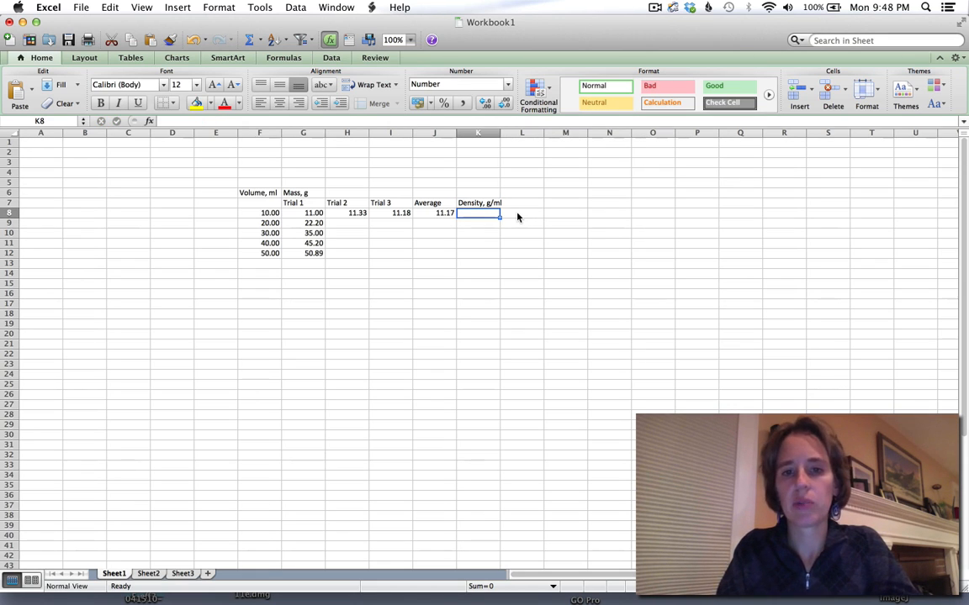
- Calculate the density in K8 by dividing average mass by volume with the formula =J8/F8
{"action": "type", "text": "="}
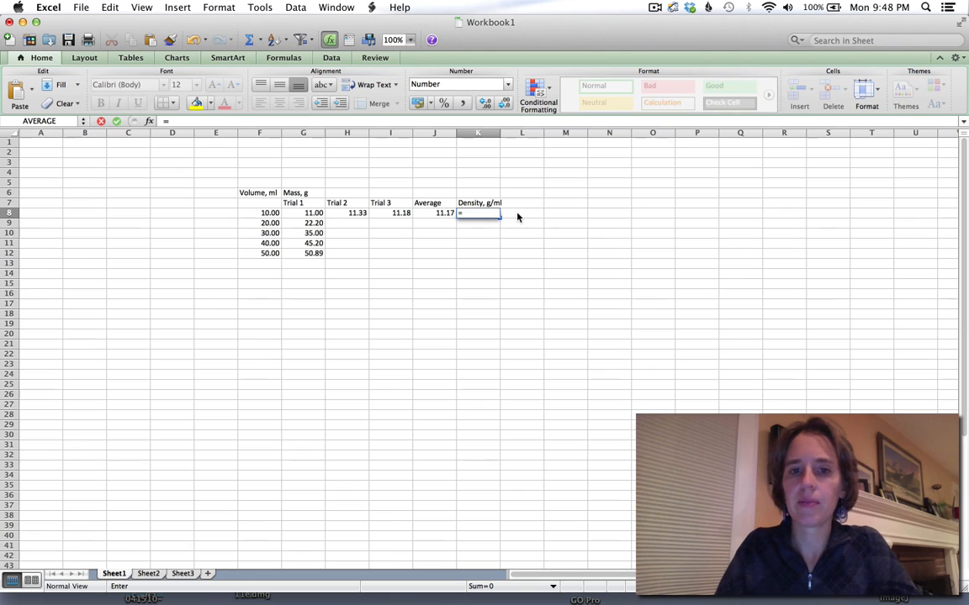
{"action": "left_click", "coordinate": [424, 216]}
{"action": "type", "text": "/"}
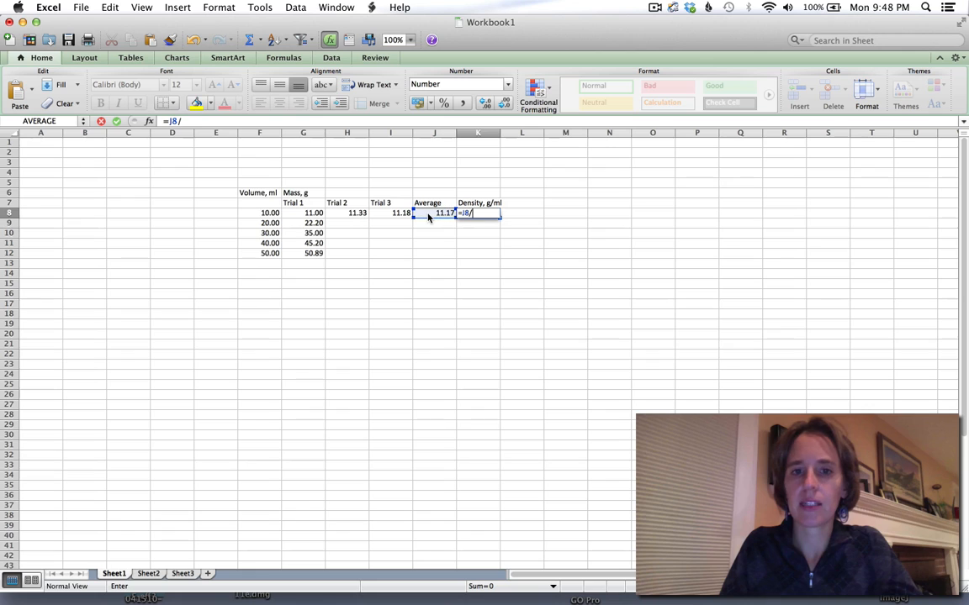
{"action": "left_click", "coordinate": [266, 215]}
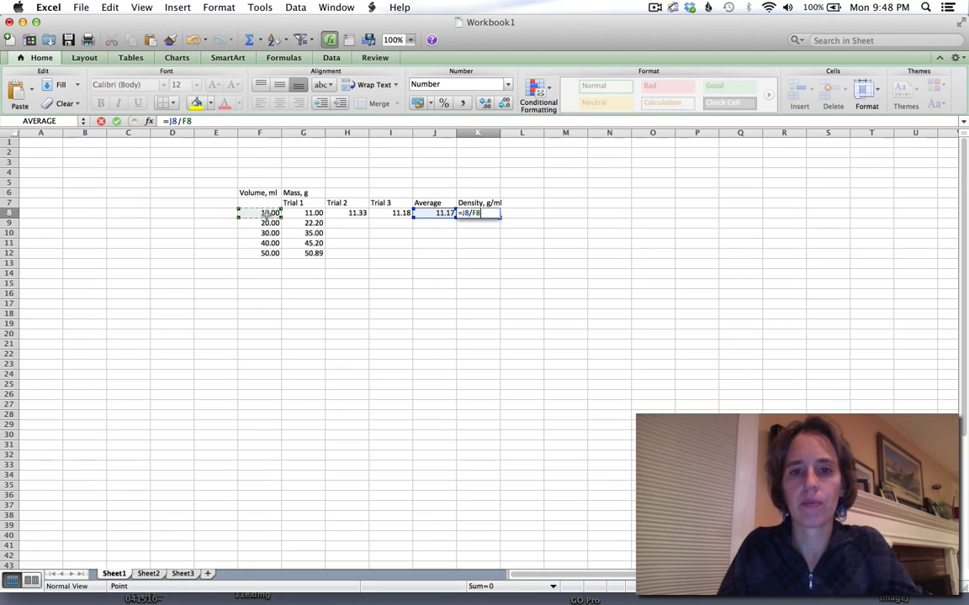
{"action": "key", "text": "Return"}
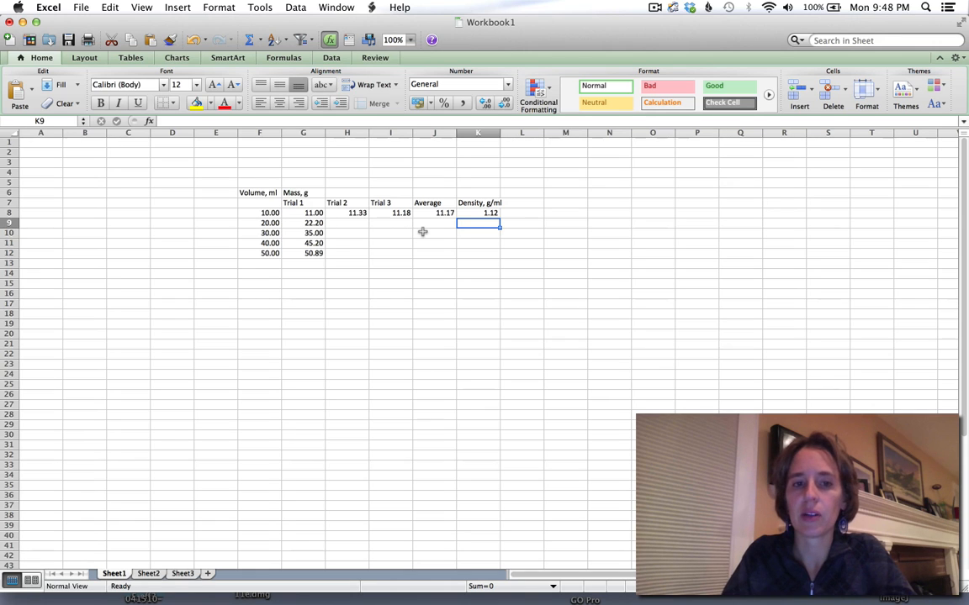
- Enter the masses for the 20.00 ml row: 22.3 for Trial 2 in H9 and 22.6 for Trial 3 in I9
{"action": "left_click", "coordinate": [347, 227]}
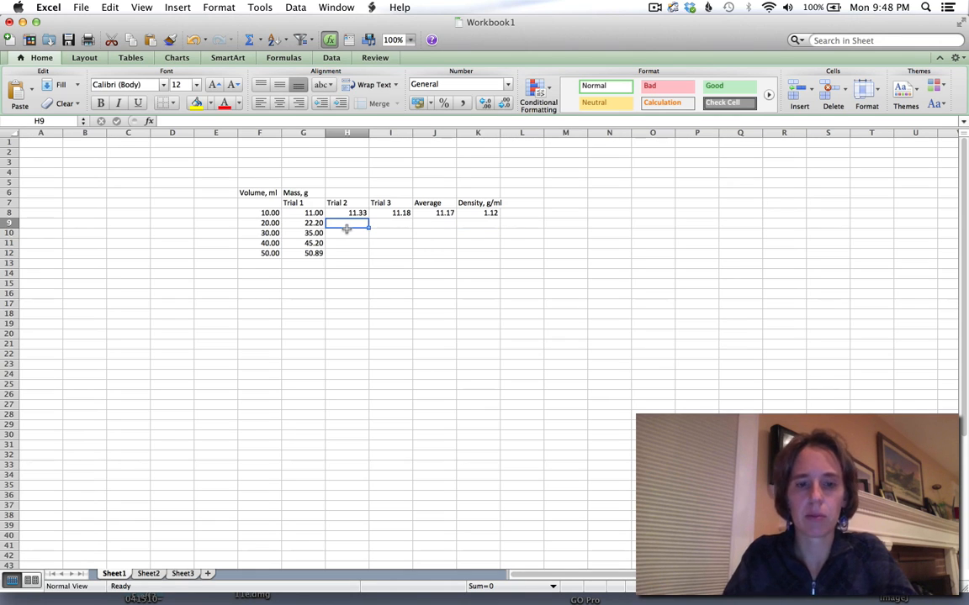
{"action": "type", "text": "22.3"}
{"action": "key", "text": "Tab"}
{"action": "type", "text": "22.6."}
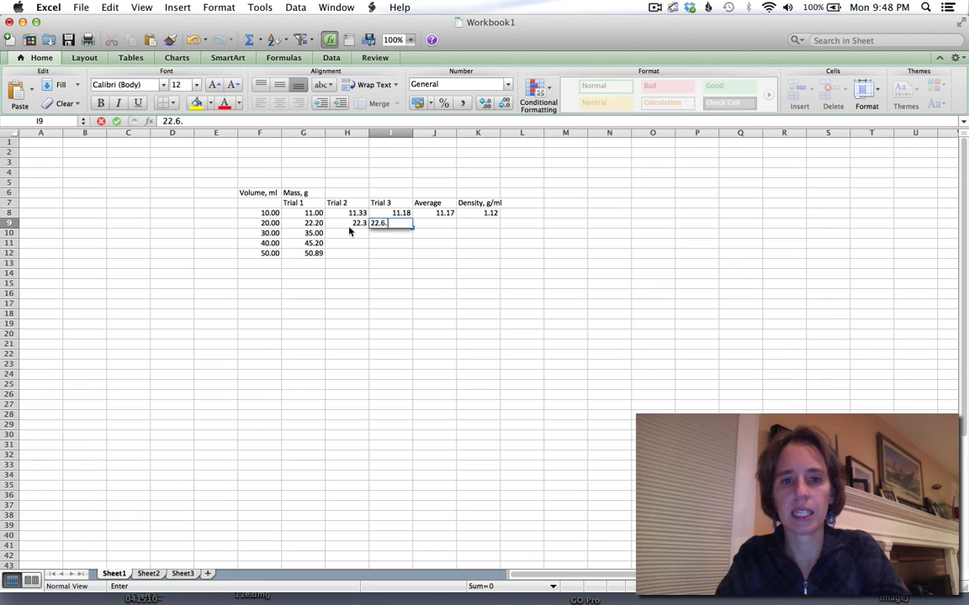
{"action": "key", "text": "BackSpace"}
{"action": "key", "text": "Tab"}
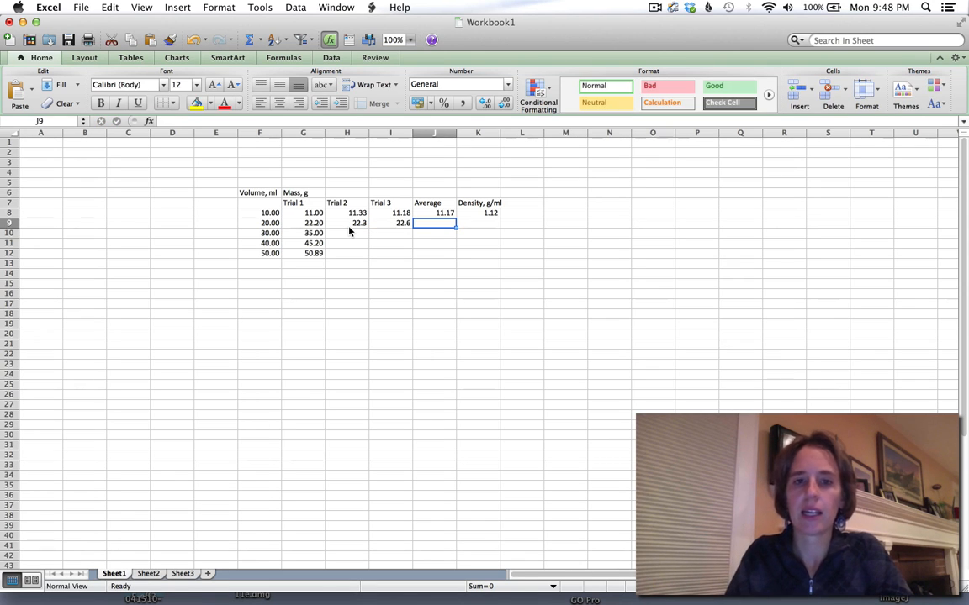
{"action": "key", "text": "Tab"}
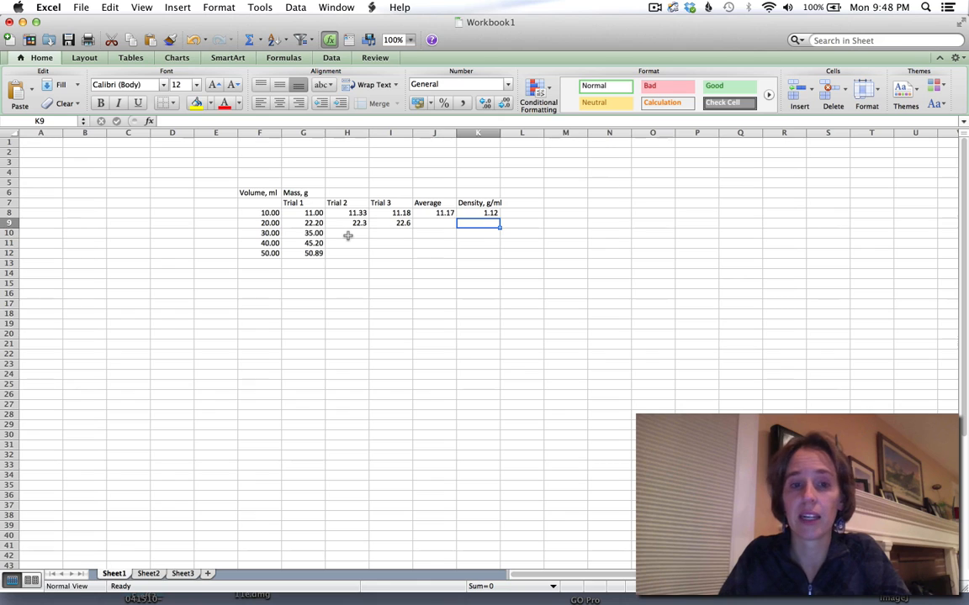
- Enter the masses for the 30.00 ml row: 36 for Trial 2 in H10 and 34 for Trial 3 in I10
{"action": "left_click", "coordinate": [348, 236]}
{"action": "type", "text": "36"}
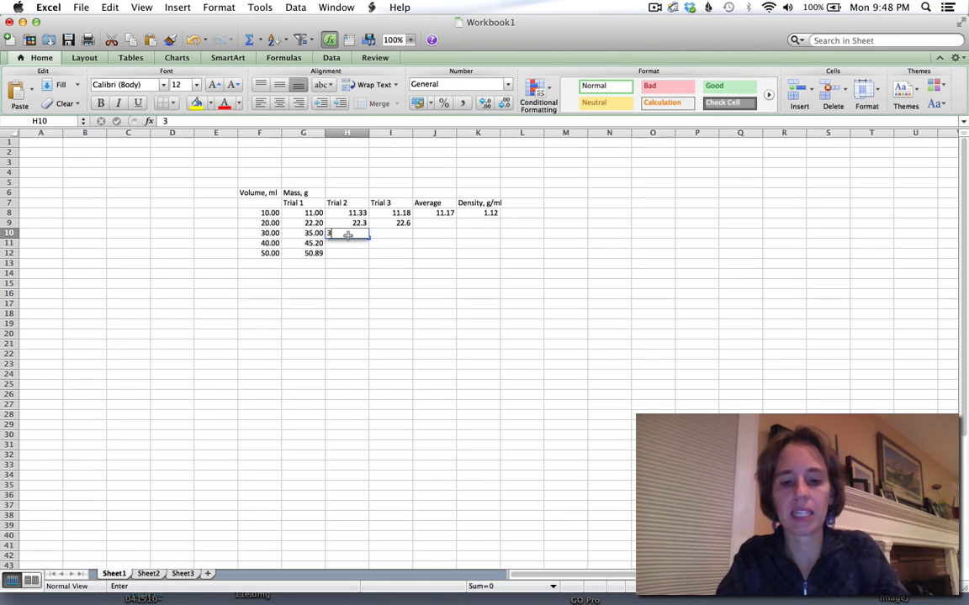
{"action": "key", "text": "Tab"}
{"action": "type", "text": "34"}
{"action": "key", "text": "Return"}
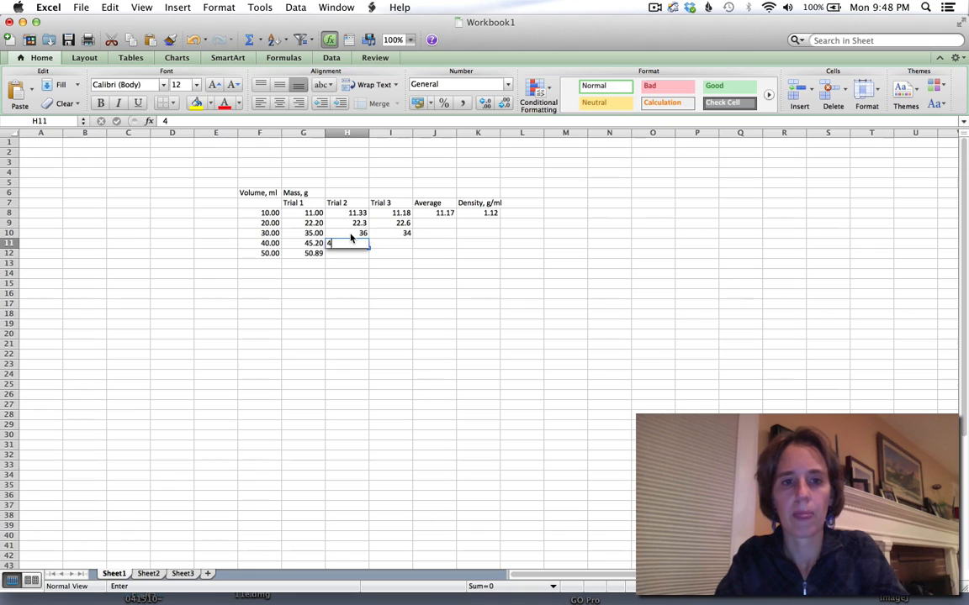
- Enter the Trial 2 and Trial 3 masses 43 and 44 for the 40.00 ml row, and 51 and 52 for the 50.00 ml row
{"action": "type", "text": "43"}
{"action": "key", "text": "Tab"}
{"action": "type", "text": "44"}
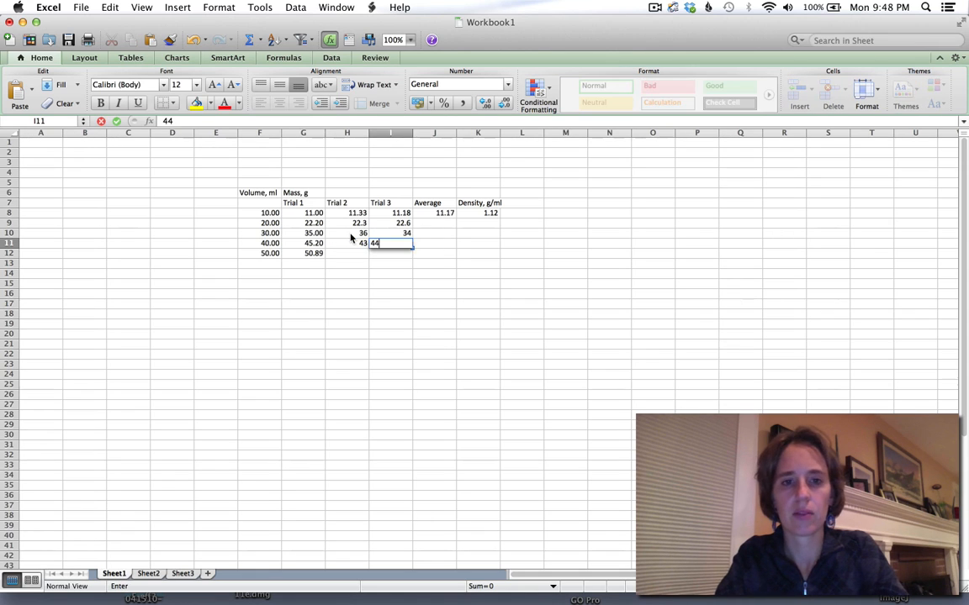
{"action": "key", "text": "Return"}
{"action": "type", "text": "51"}
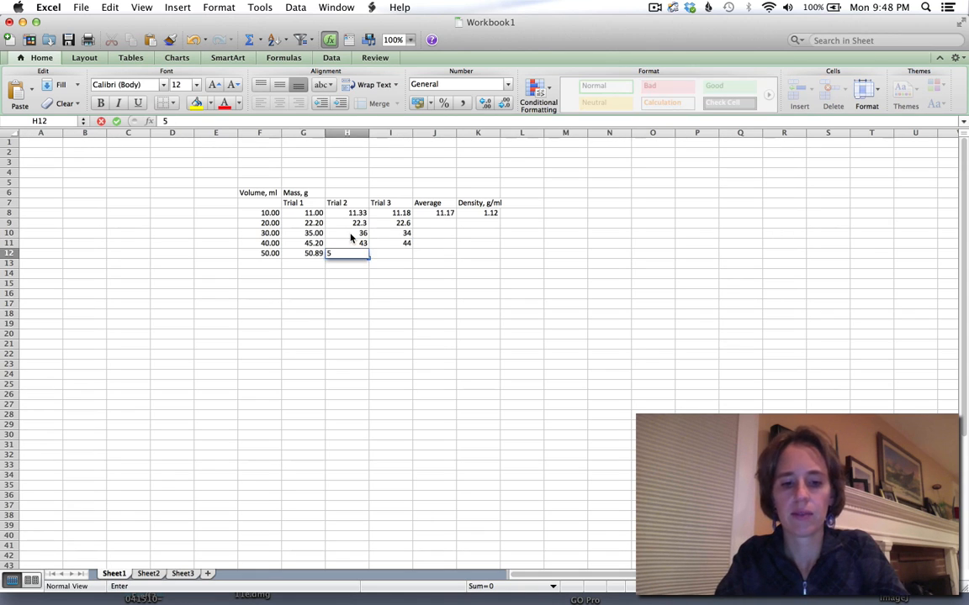
{"action": "key", "text": "Tab"}
{"action": "type", "text": "52"}
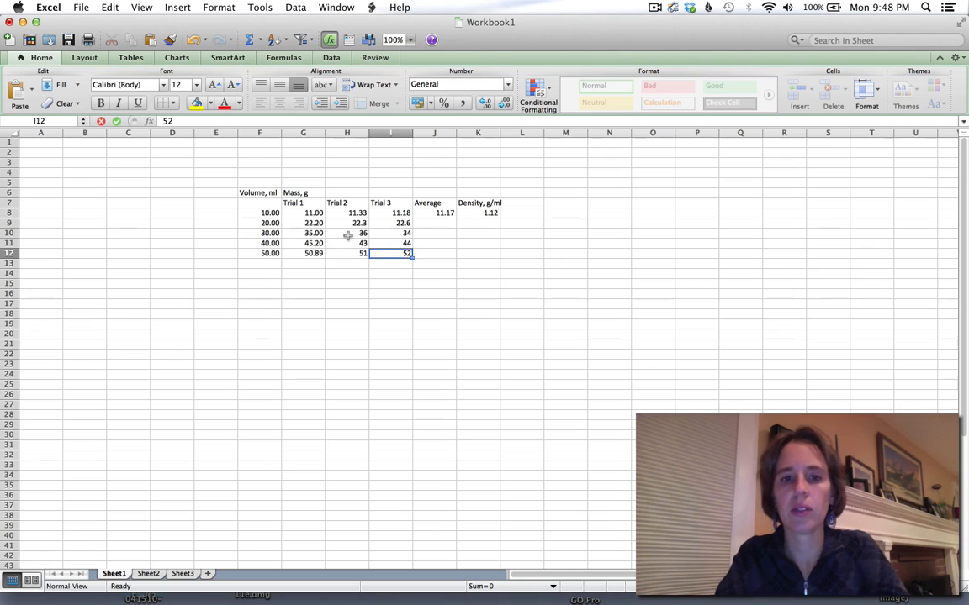
{"action": "key", "text": "Tab"}
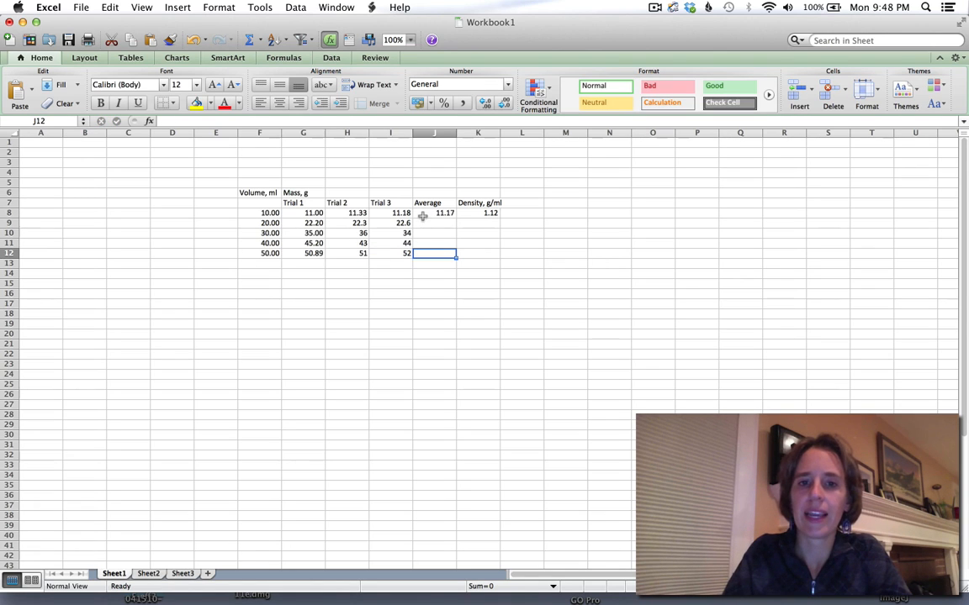
- Fill the average formula from J8 down to J12 and the density formula from K8 down to K12
{"action": "left_click", "coordinate": [423, 215]}
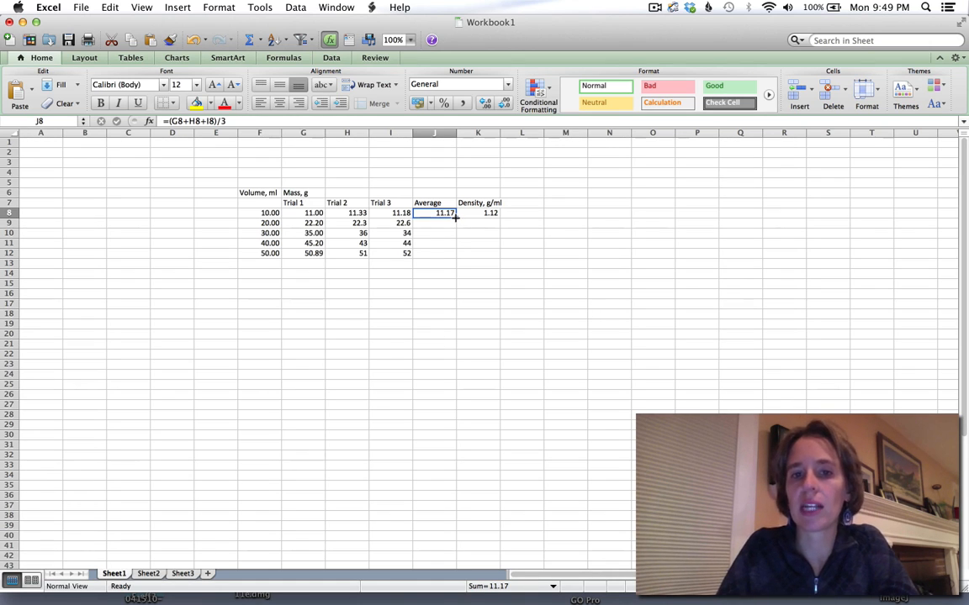
{"action": "left_click_drag", "start_coordinate": [455, 216], "coordinate": [451, 260]}
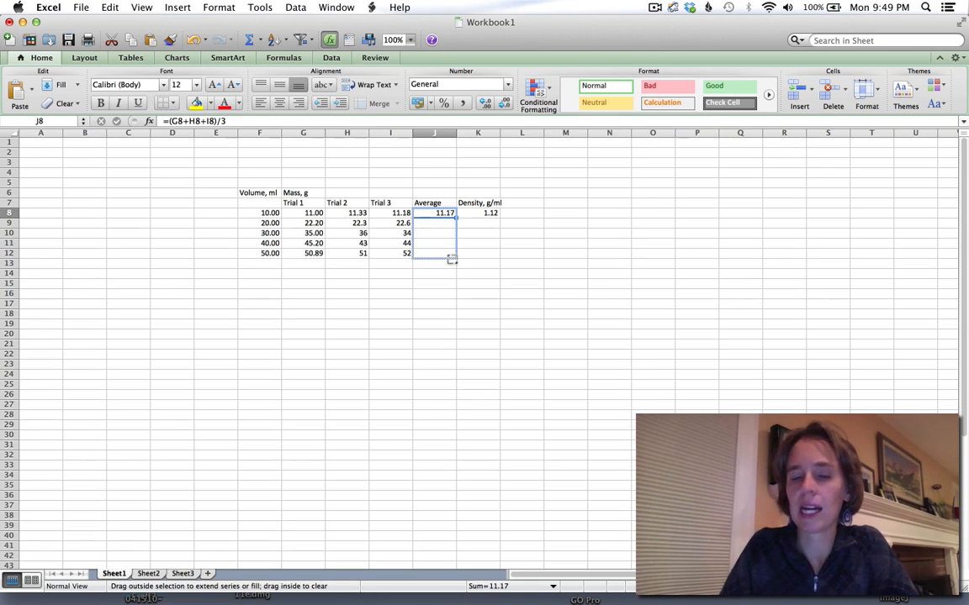
{"action": "left_click_drag", "start_coordinate": [451, 260], "coordinate": [452, 260]}
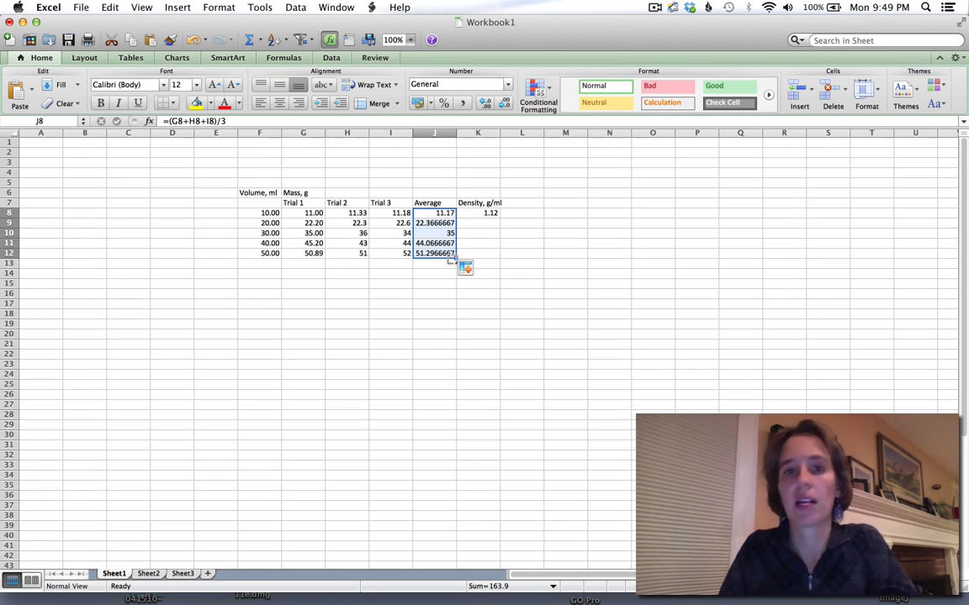
{"action": "left_click", "coordinate": [489, 215]}
{"action": "left_click_drag", "start_coordinate": [496, 218], "coordinate": [495, 259]}
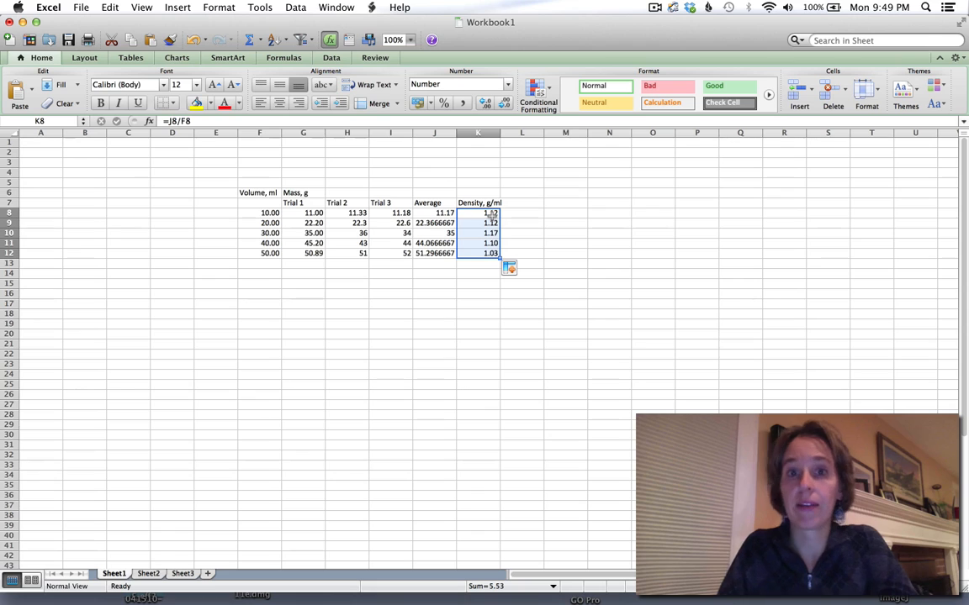
- Enter 100 in F15 below the table and fill it down the column to F32
{"action": "left_click", "coordinate": [267, 254]}
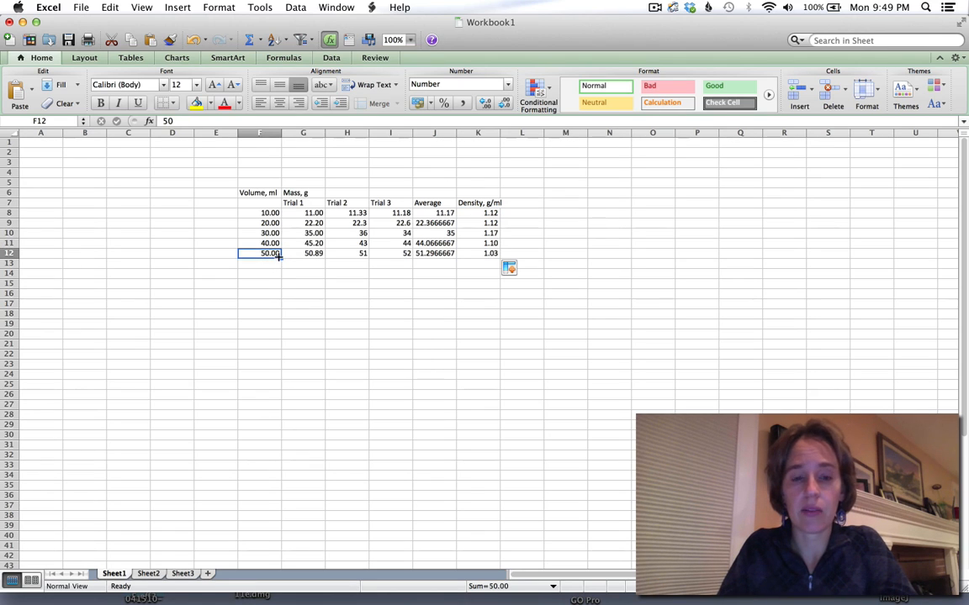
{"action": "left_click", "coordinate": [257, 284]}
{"action": "type", "text": "100"}
{"action": "key", "text": "Return"}
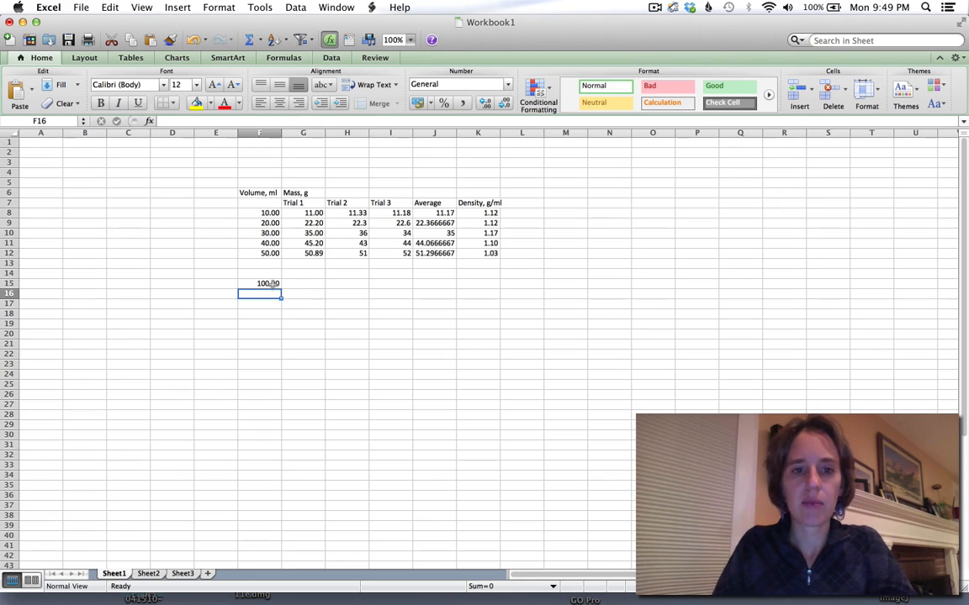
{"action": "left_click", "coordinate": [272, 283]}
{"action": "left_click_drag", "start_coordinate": [280, 288], "coordinate": [285, 459]}
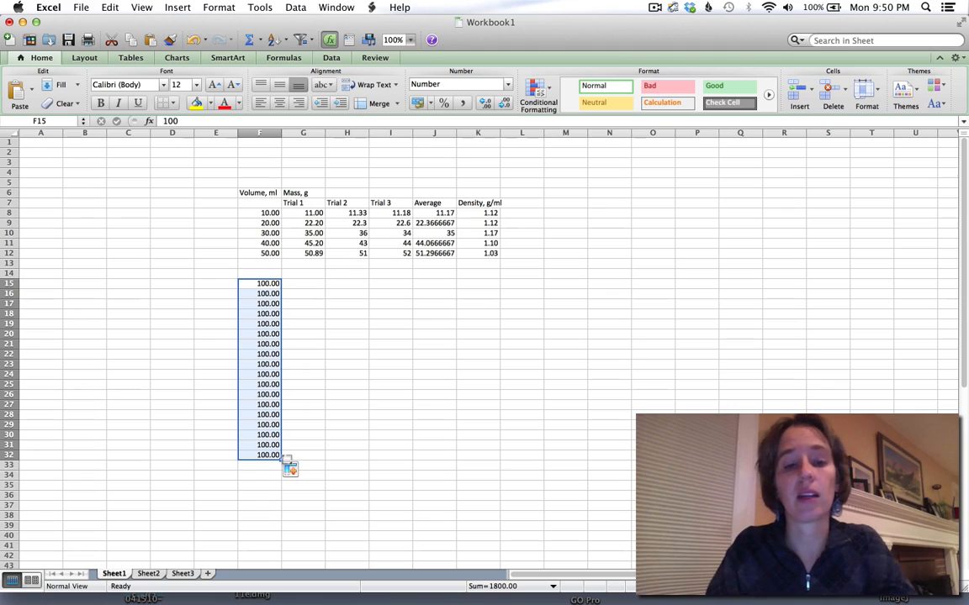
{"action": "key", "text": "Right"}
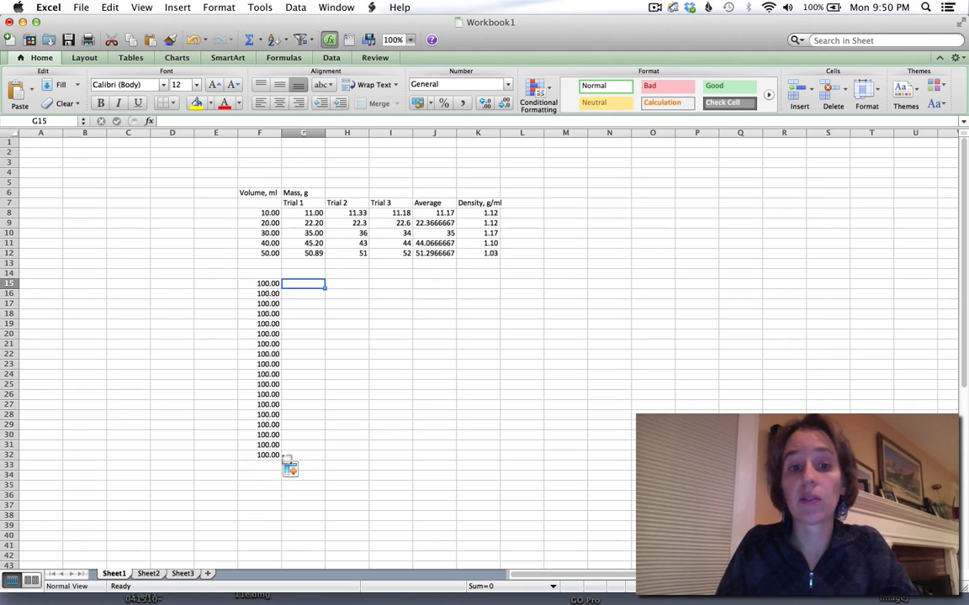